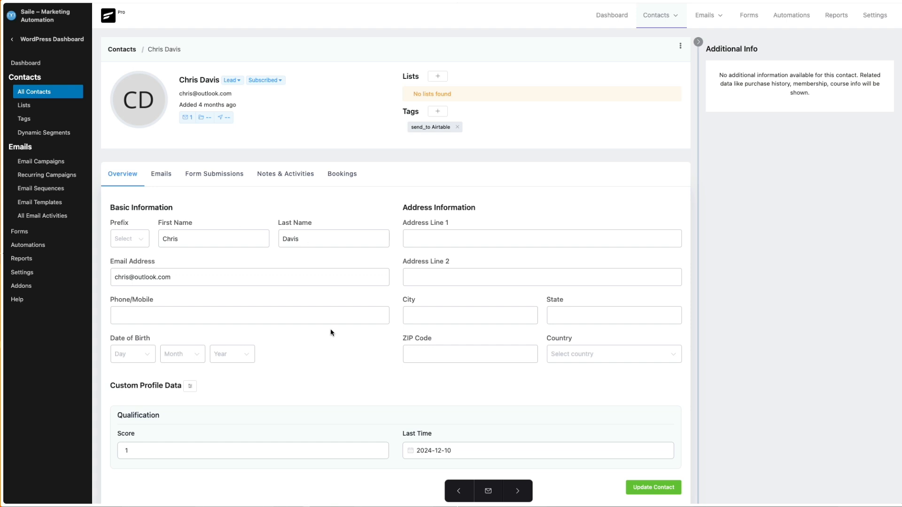
Add the Count1 tag to the open contact and reload the contact's profile.
{"action": "left_click", "coordinate": [461, 452]}
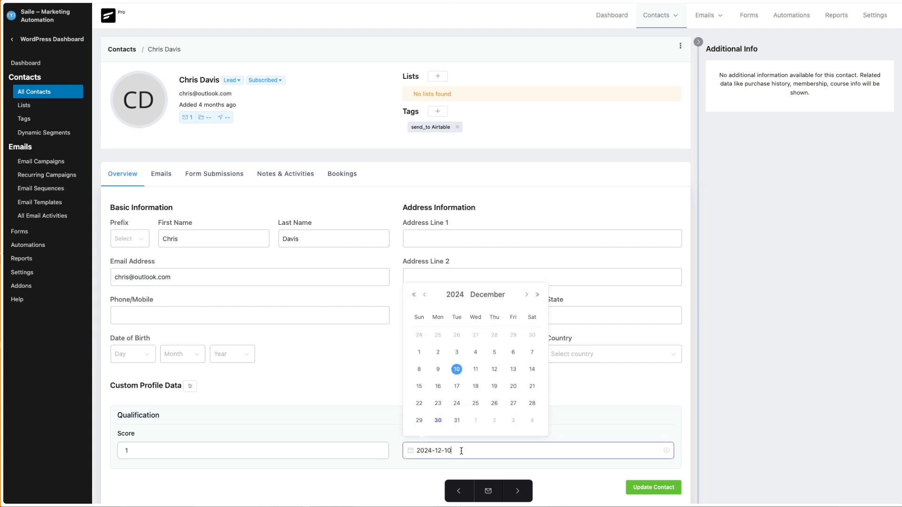
{"action": "left_click", "coordinate": [353, 397]}
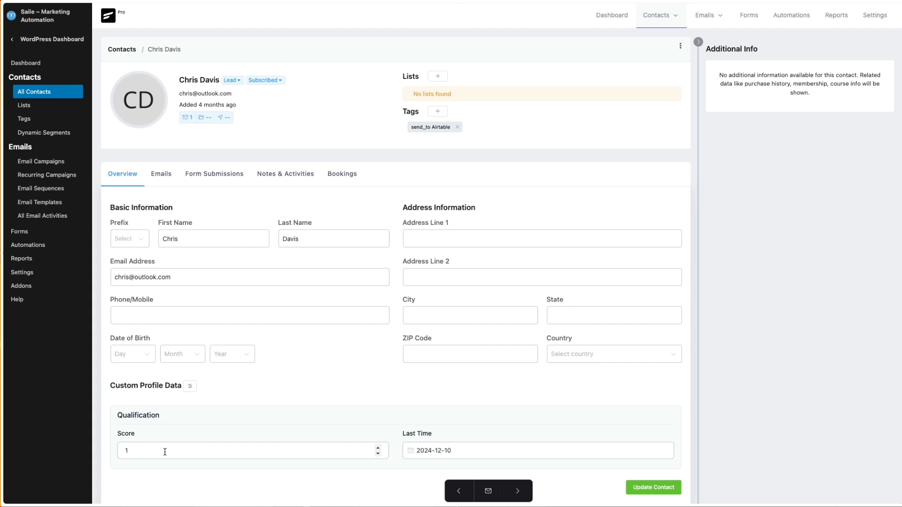
{"action": "left_click", "coordinate": [440, 110]}
{"action": "left_click", "coordinate": [382, 177]}
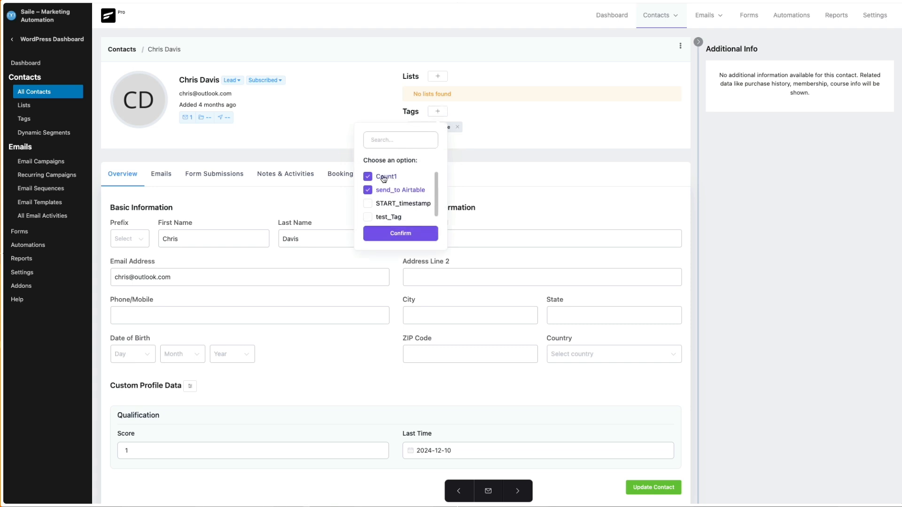
{"action": "left_click", "coordinate": [395, 234]}
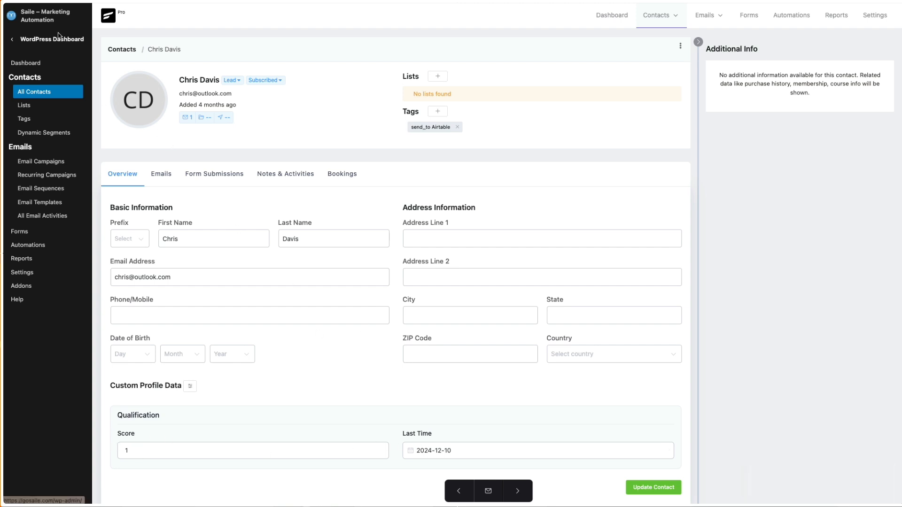
{"action": "key", "text": "super+r"}
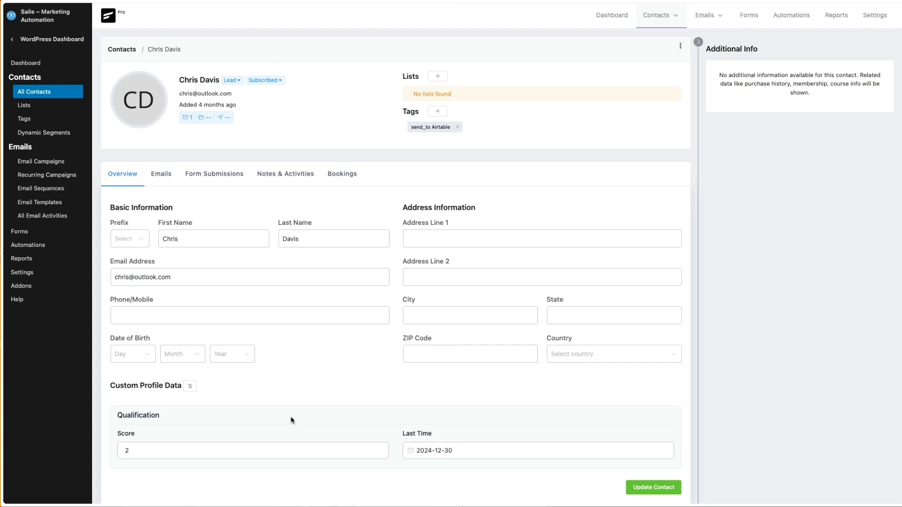
Review the custom contact fields and the CRM managers settings, including the permissions form for a new manager.
{"action": "left_click", "coordinate": [28, 274]}
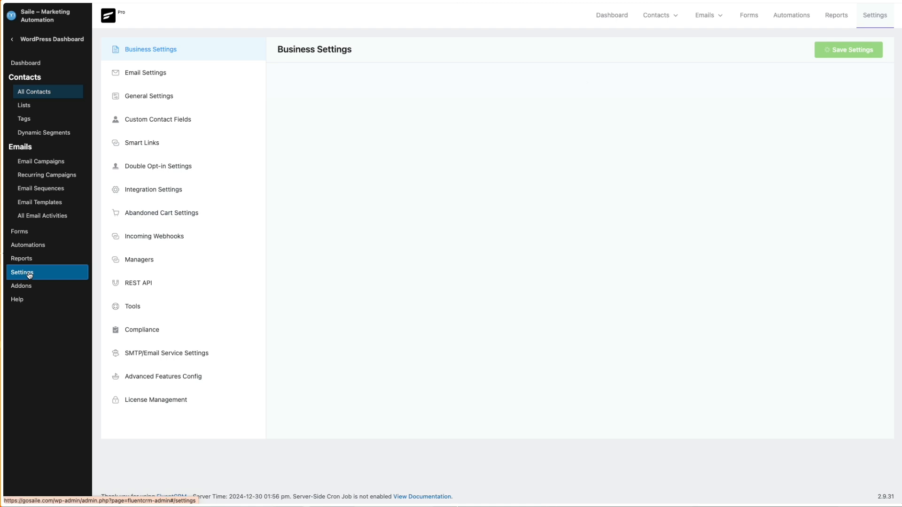
{"action": "left_click", "coordinate": [165, 120]}
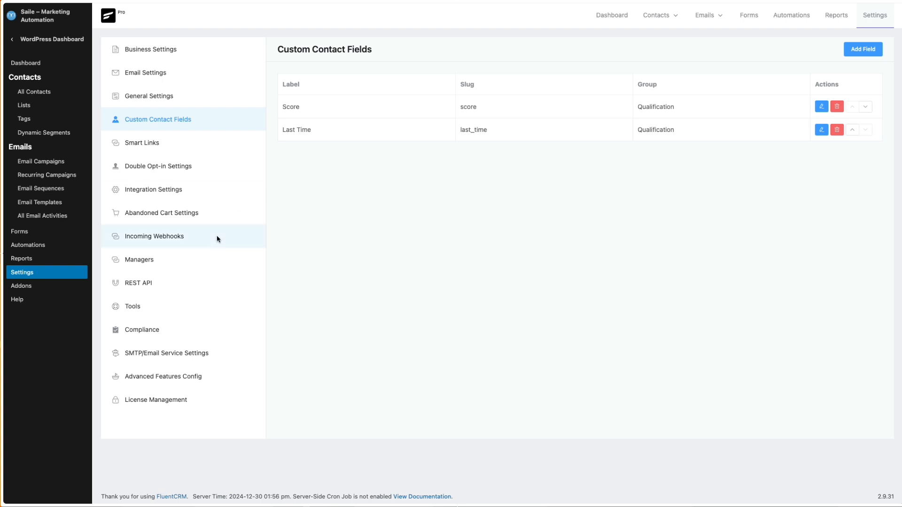
{"action": "left_click", "coordinate": [181, 259]}
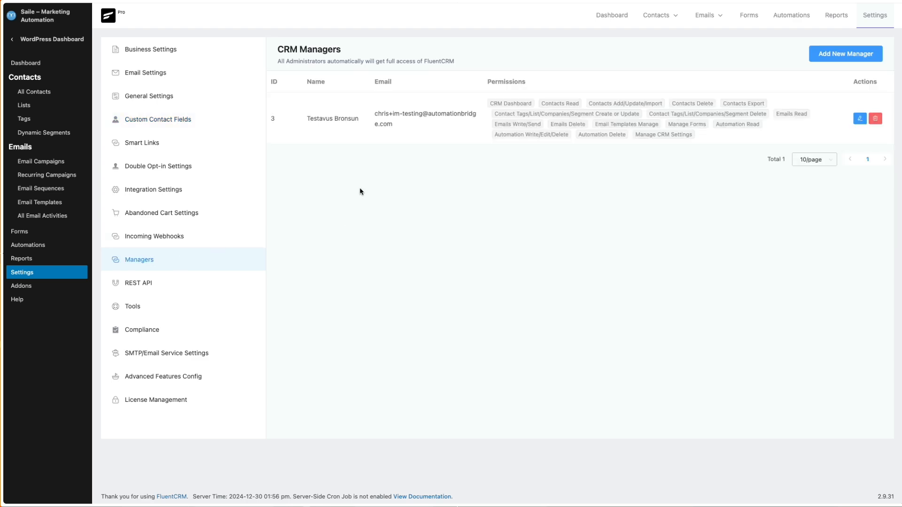
{"action": "left_click", "coordinate": [837, 60]}
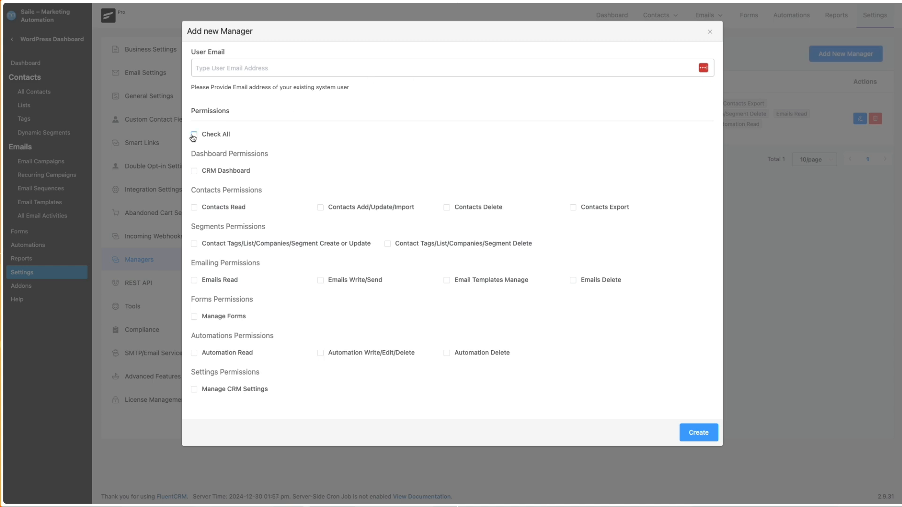
{"action": "left_click", "coordinate": [709, 31]}
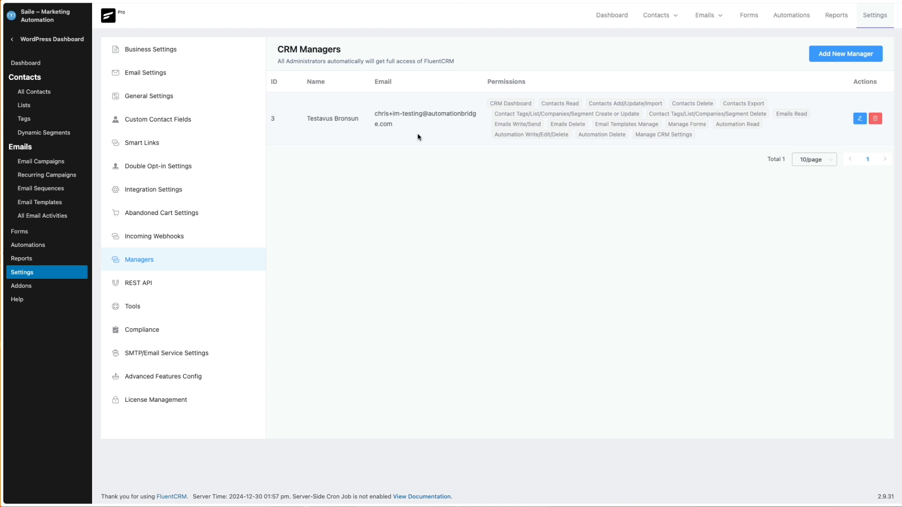
Create a REST API key named Test Again, associated with the existing non-admin CRM manager.
{"action": "left_click", "coordinate": [145, 289]}
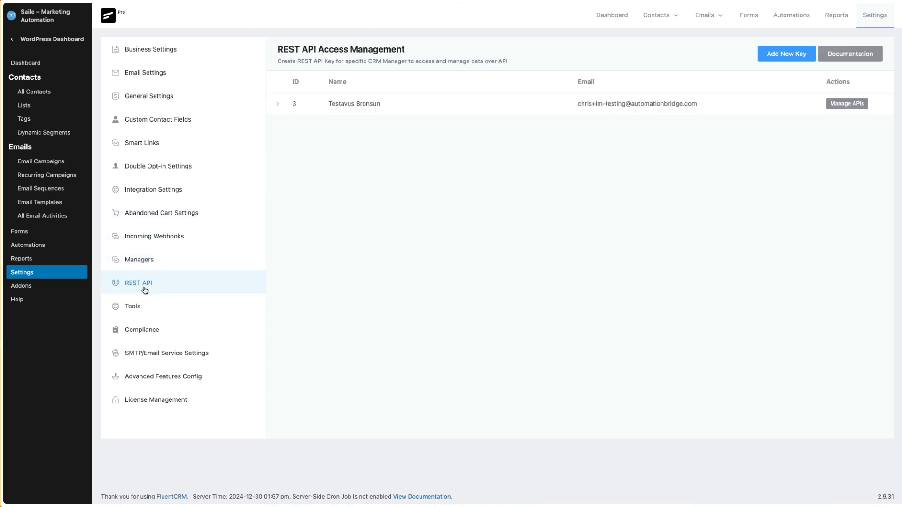
{"action": "left_click", "coordinate": [794, 55]}
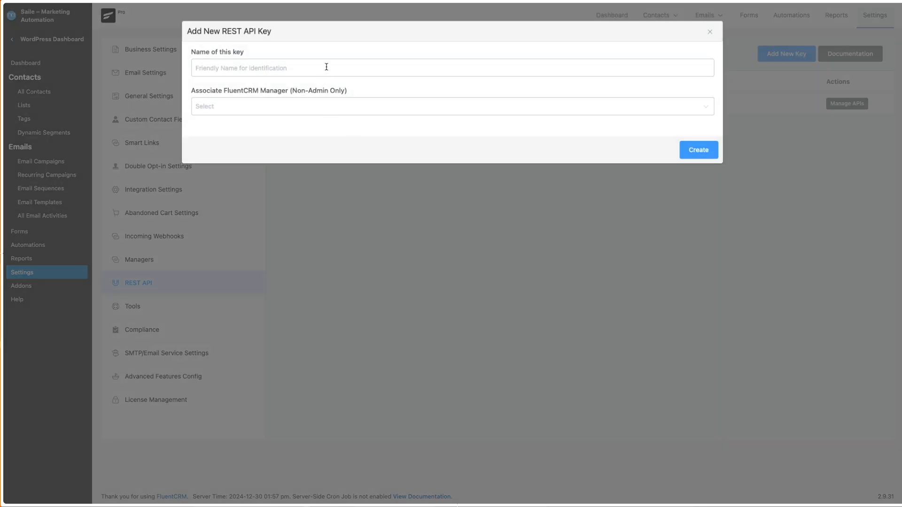
{"action": "left_click", "coordinate": [327, 68]}
{"action": "type", "text": "Test"}
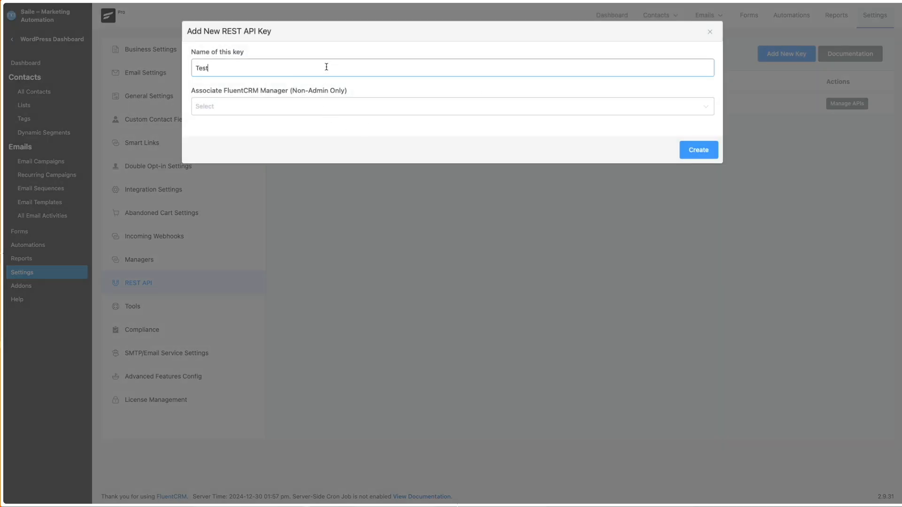
{"action": "type", "text": " Again"}
{"action": "left_click", "coordinate": [316, 111]}
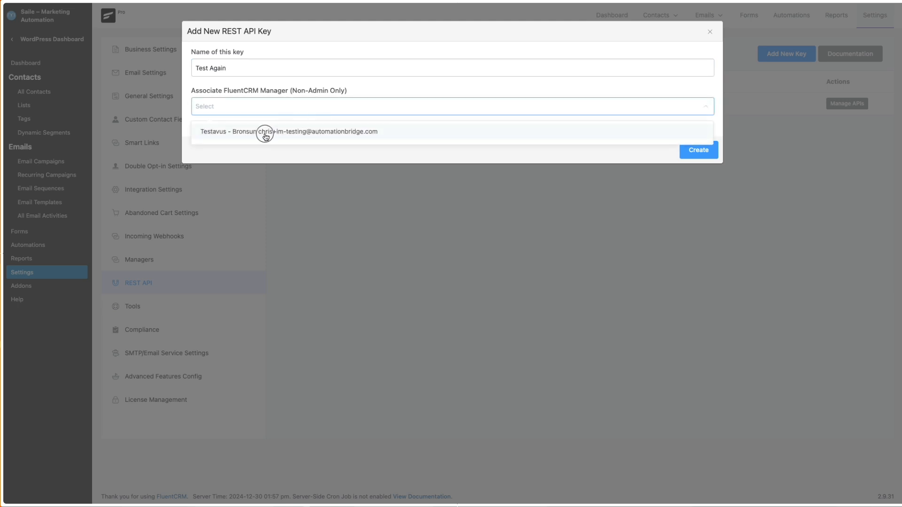
{"action": "left_click", "coordinate": [266, 136]}
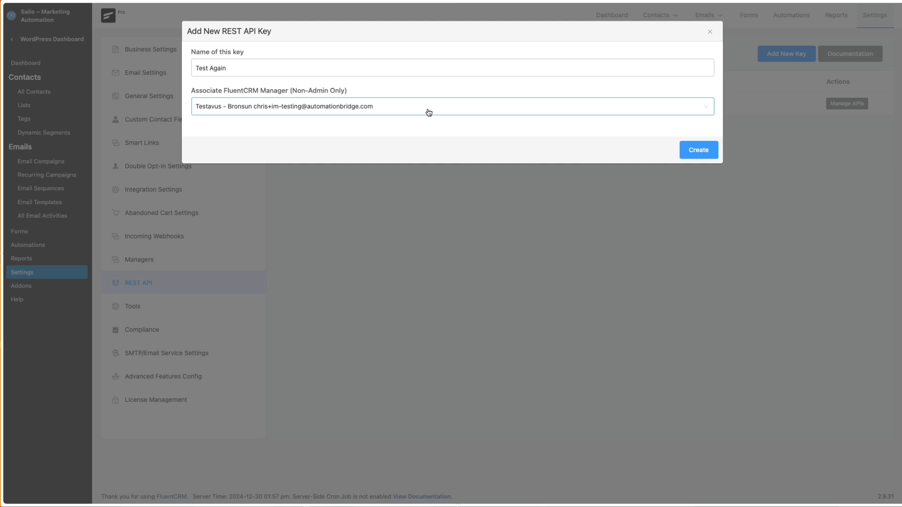
{"action": "left_click", "coordinate": [698, 150]}
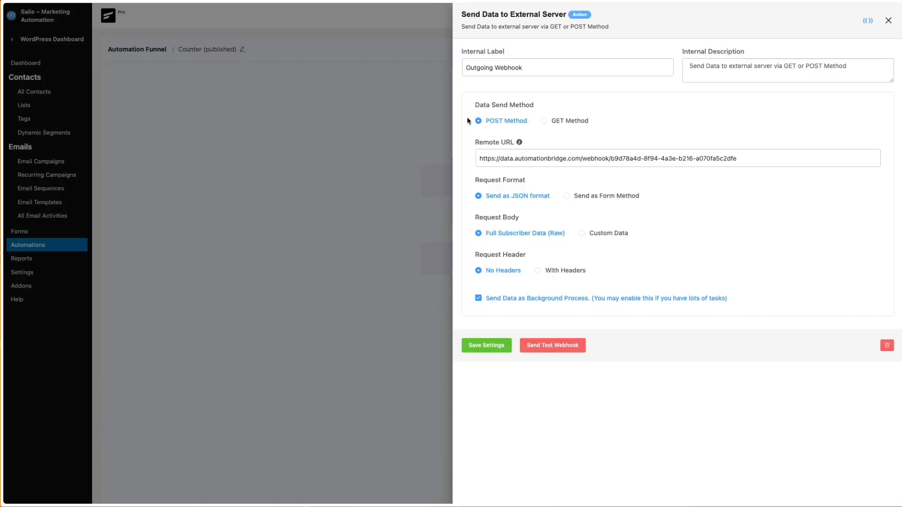
Examine the Outgoing Webhook action's settings in the Counter automation.
{"action": "left_click", "coordinate": [888, 20]}
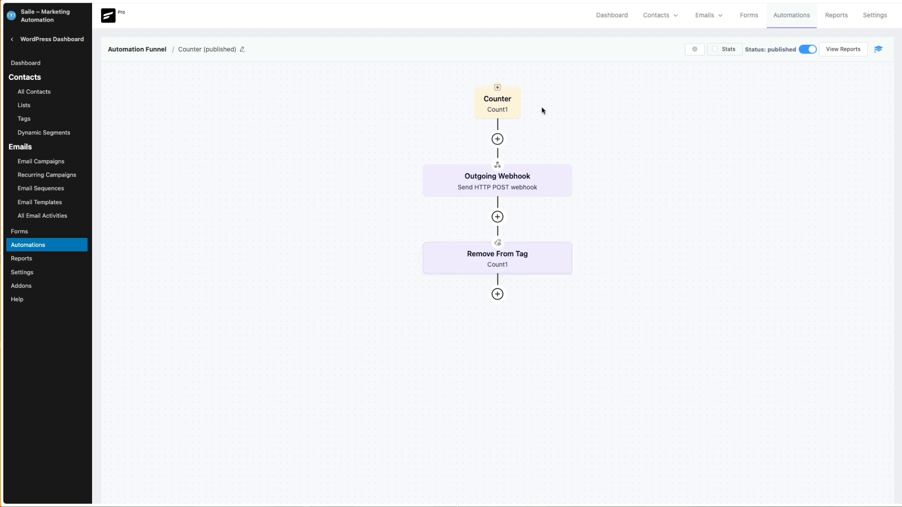
{"action": "left_click", "coordinate": [506, 190]}
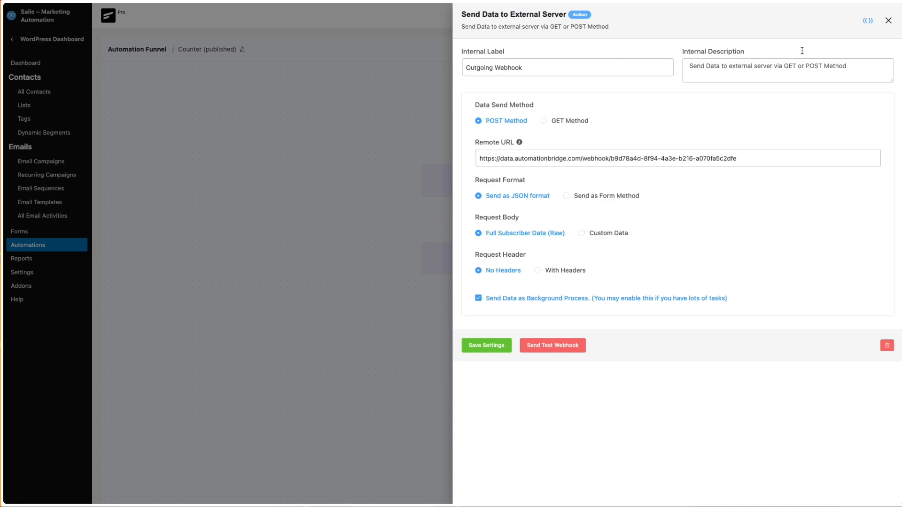
{"action": "left_click", "coordinate": [887, 21]}
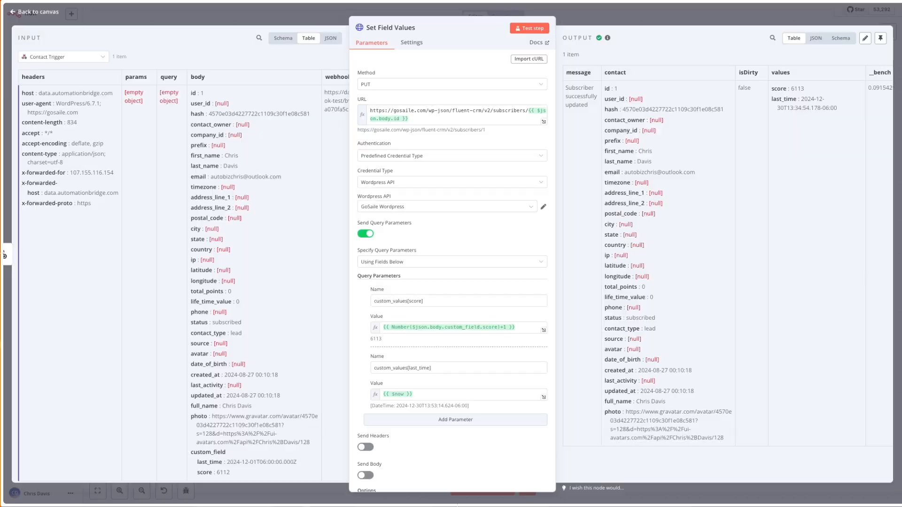
Switch to the FCRM Counter workflow in n8n and examine the Contact Trigger node's webhook settings.
{"action": "left_click", "coordinate": [209, 18]}
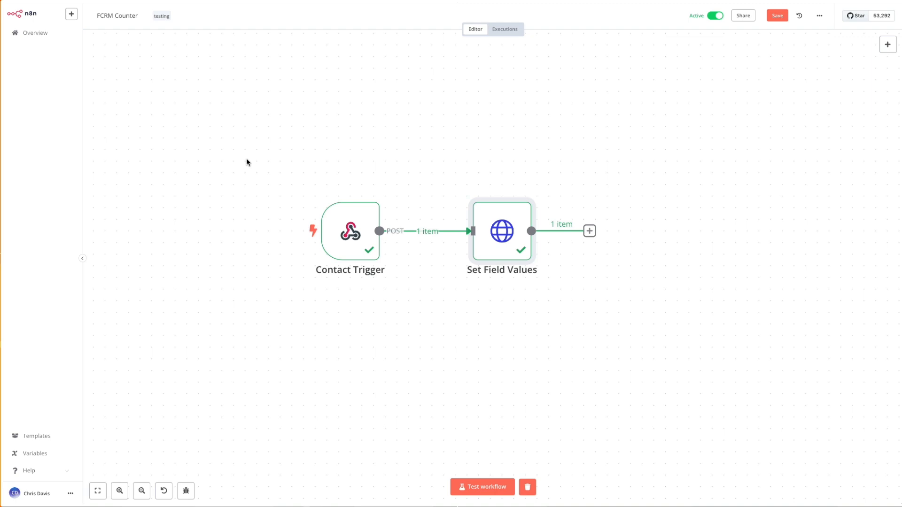
{"action": "mouse_move", "coordinate": [362, 204]}
{"action": "left_click", "coordinate": [347, 232]}
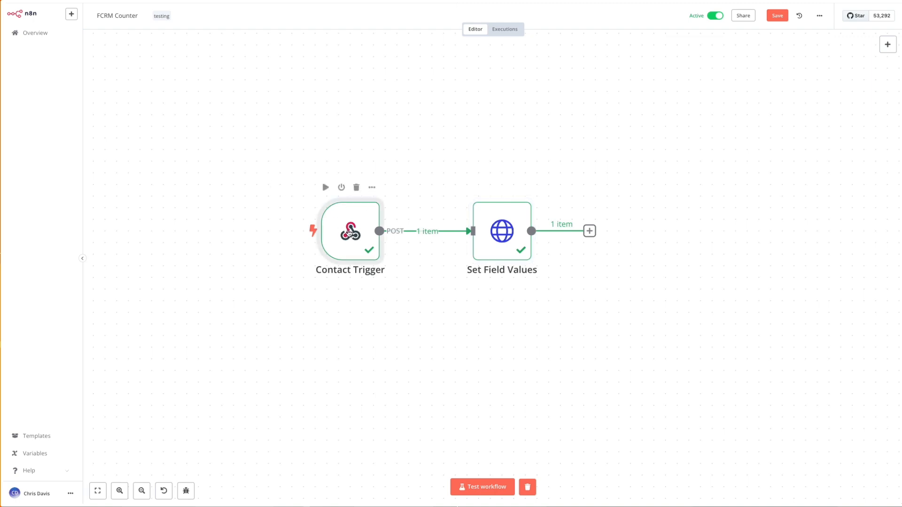
{"action": "double_click", "coordinate": [349, 233]}
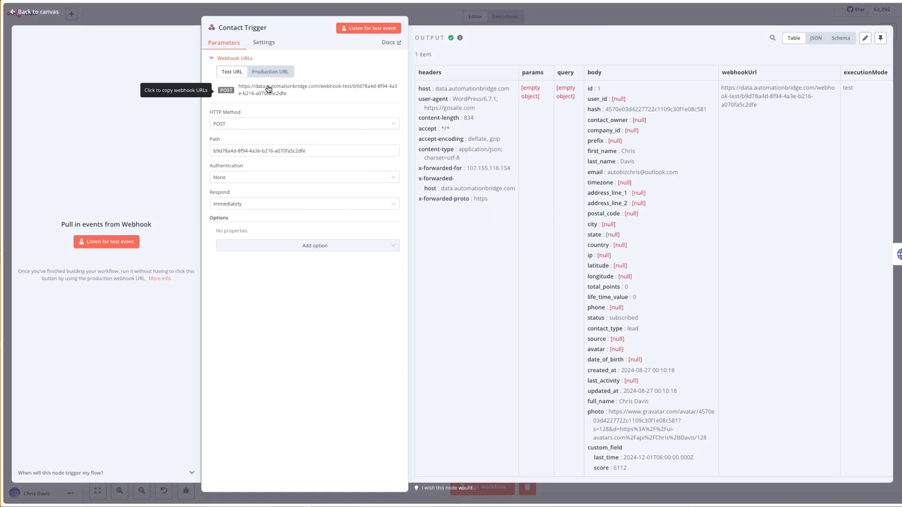
{"action": "left_click", "coordinate": [170, 18]}
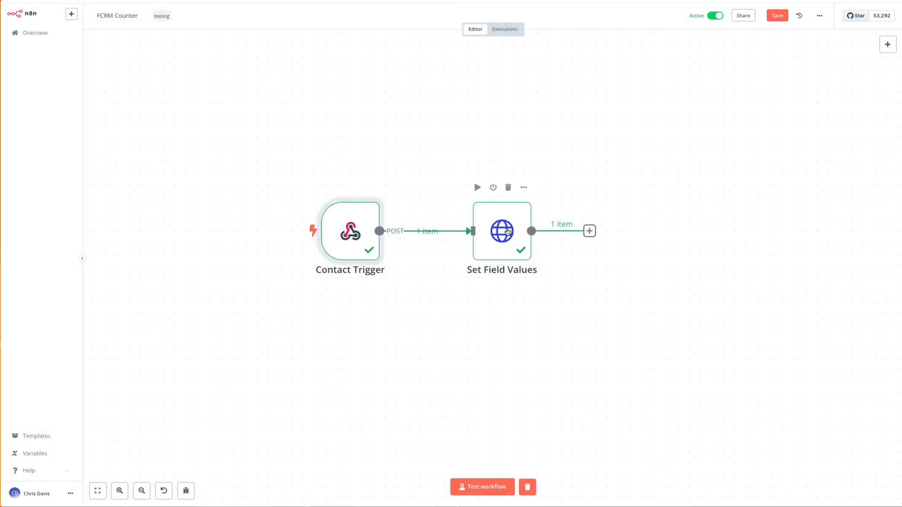
Rebuild the Set Field Values node's URL ending by replacing its expression with the id field from the Contact Trigger body.
{"action": "left_click", "coordinate": [508, 231]}
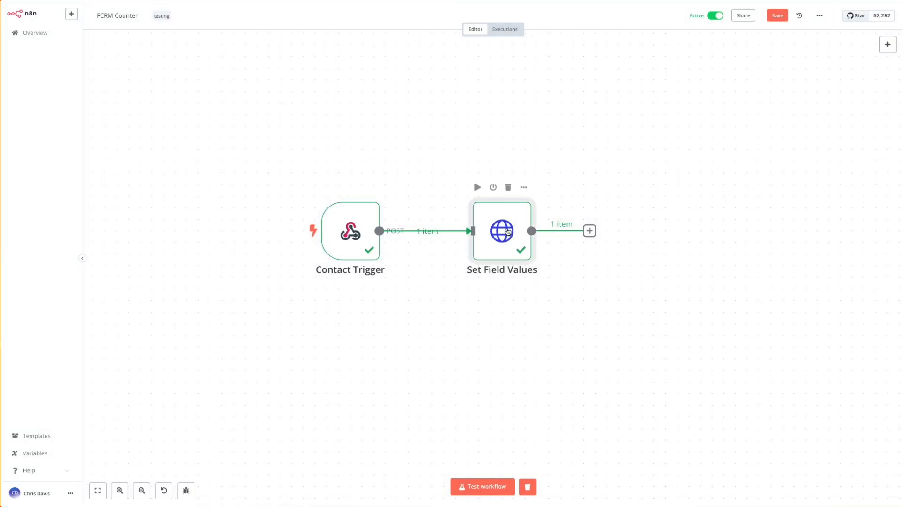
{"action": "double_click", "coordinate": [508, 231]}
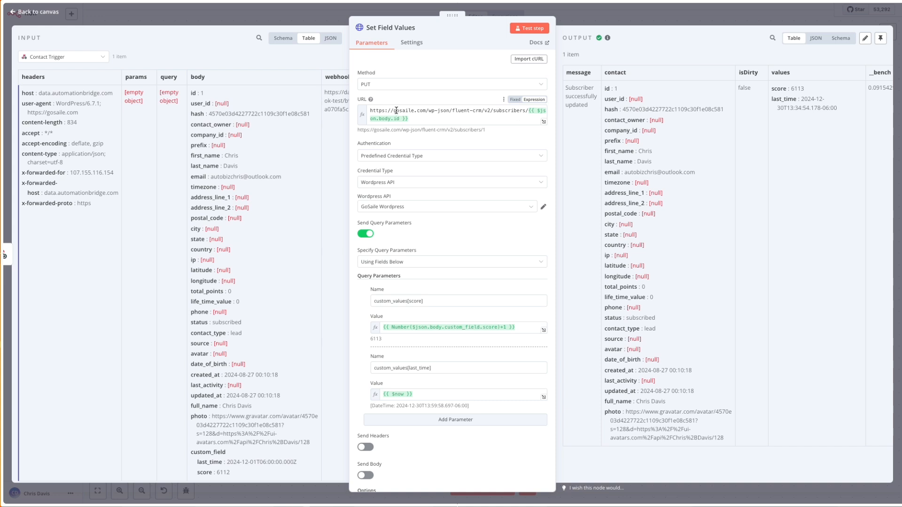
{"action": "left_click_drag", "start_coordinate": [425, 110], "coordinate": [394, 110]}
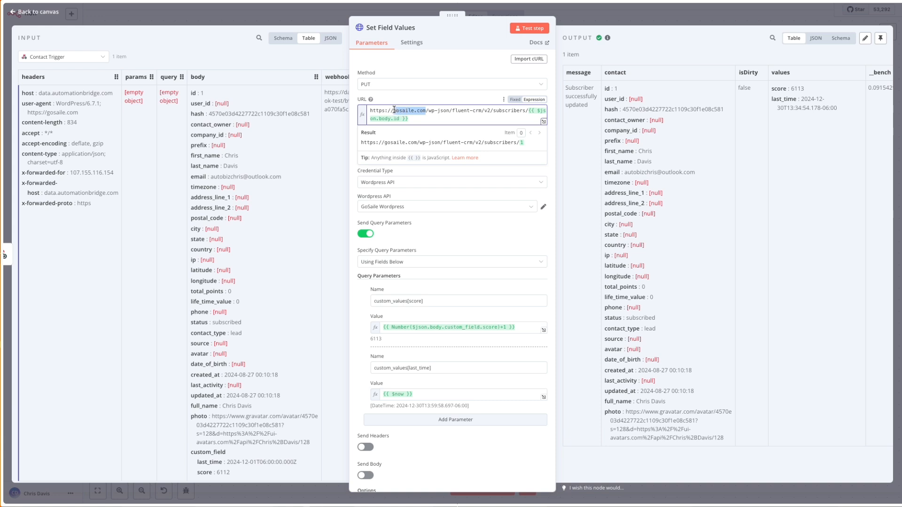
{"action": "left_click", "coordinate": [446, 121]}
{"action": "key", "text": "BackSpace"}
{"action": "key", "text": "BackSpace"}
{"action": "key", "text": "BackSpace"}
{"action": "key", "text": "BackSpace"}
{"action": "key", "text": "BackSpace"}
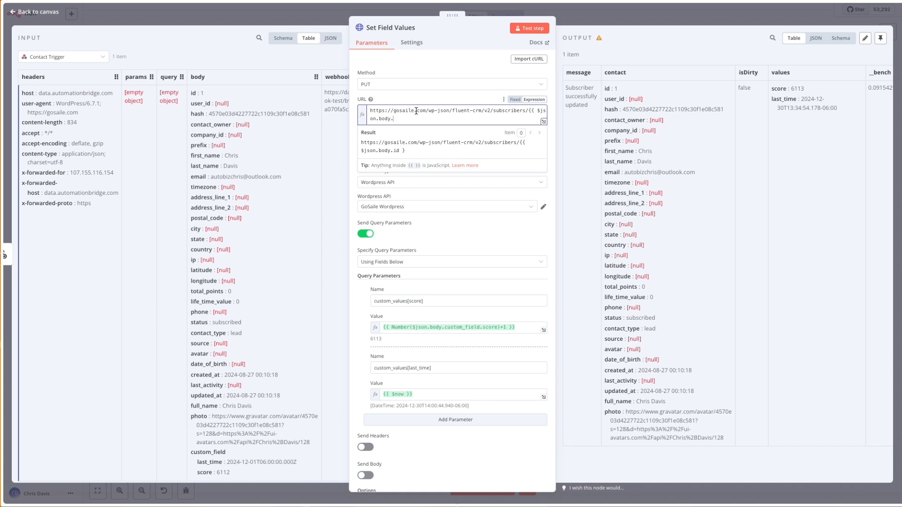
{"action": "key", "text": "BackSpace"}
{"action": "key", "text": "BackSpace"}
{"action": "key", "text": "BackSpace"}
{"action": "key", "text": "BackSpace"}
{"action": "key", "text": "BackSpace"}
{"action": "key", "text": "BackSpace"}
{"action": "key", "text": "BackSpace"}
{"action": "key", "text": "BackSpace"}
{"action": "key", "text": "BackSpace"}
{"action": "key", "text": "BackSpace"}
{"action": "key", "text": "BackSpace"}
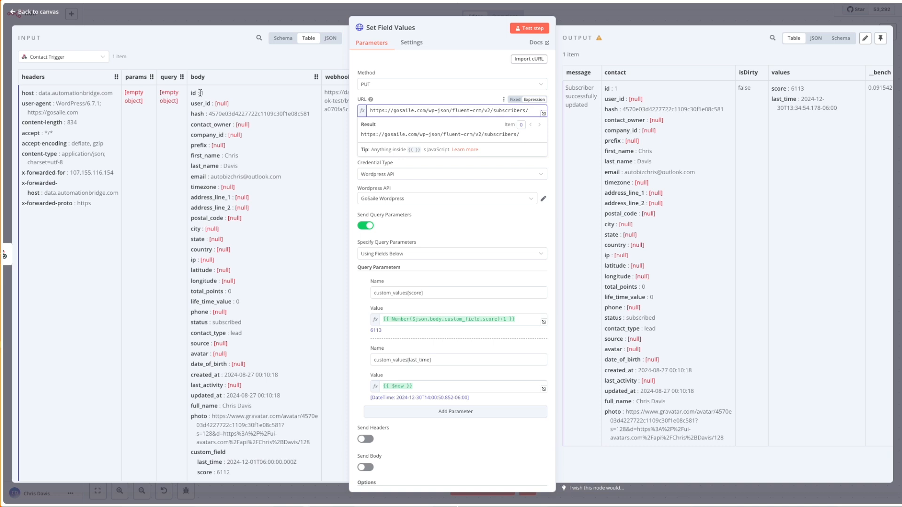
{"action": "left_click_drag", "start_coordinate": [193, 94], "coordinate": [533, 111]}
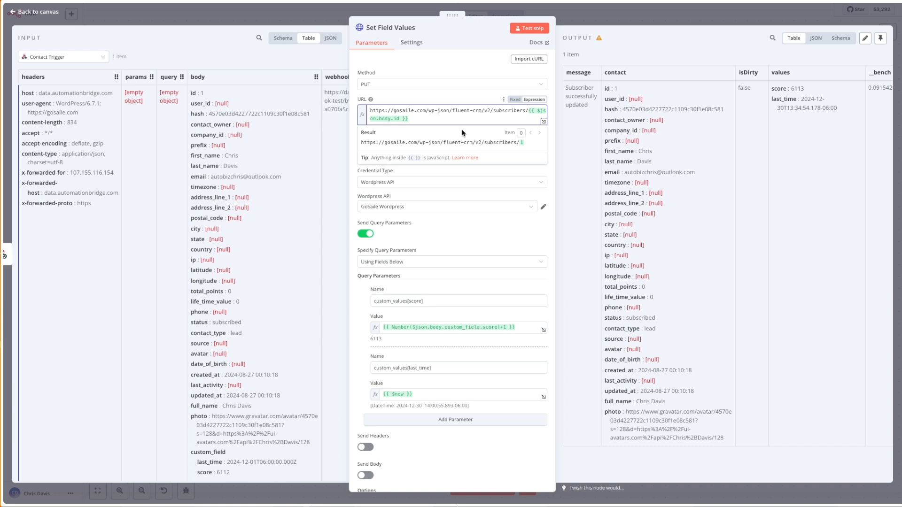
{"action": "left_click", "coordinate": [441, 171]}
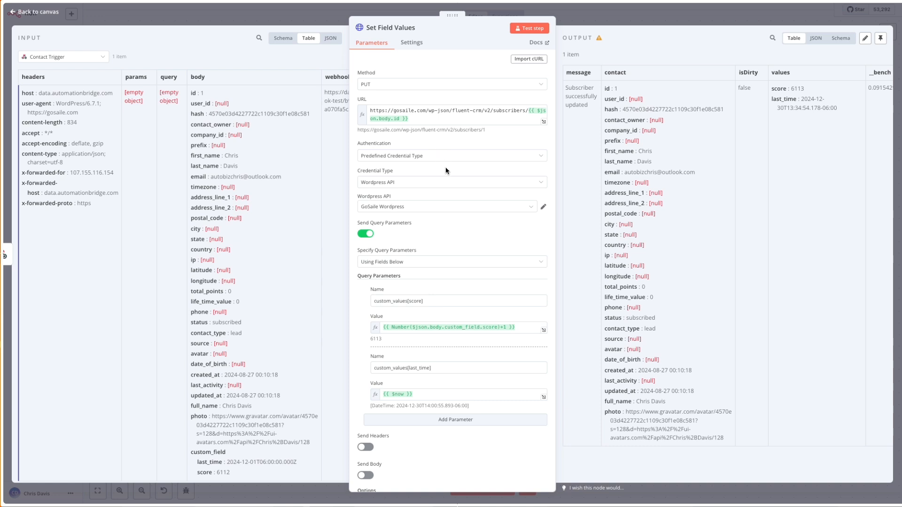
Examine the Set Field Values node's authentication options and the form for a new Wordpress API credential.
{"action": "left_click", "coordinate": [466, 156]}
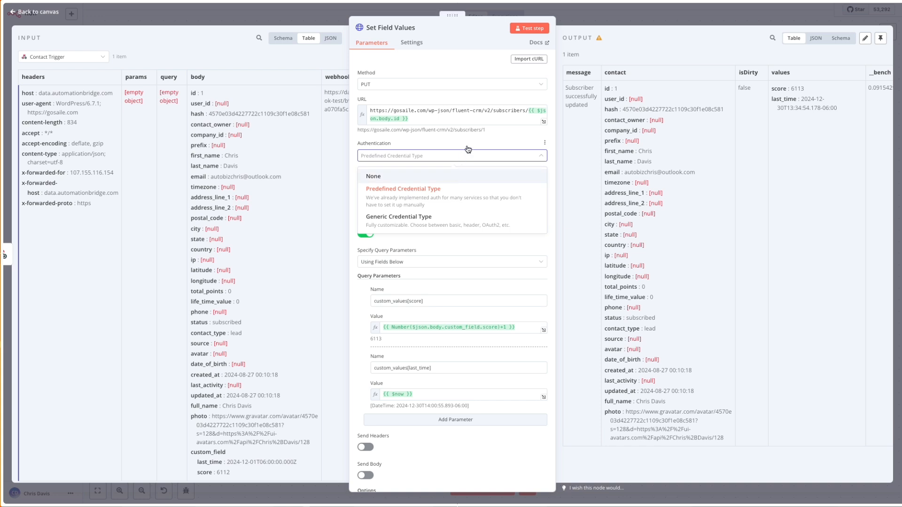
{"action": "left_click", "coordinate": [467, 142]}
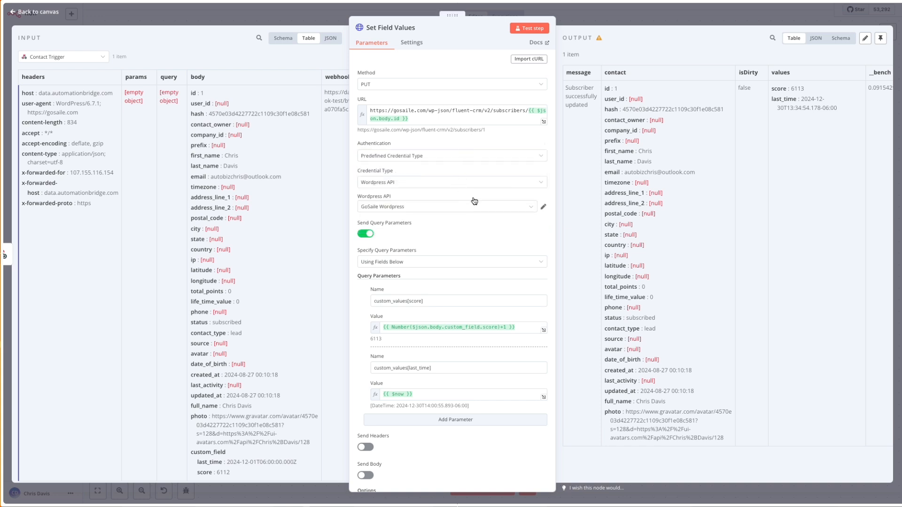
{"action": "left_click", "coordinate": [485, 209]}
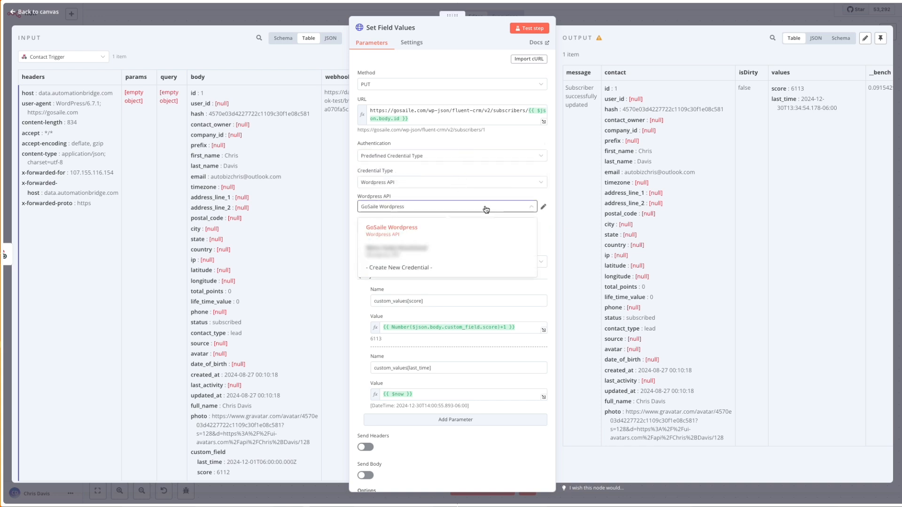
{"action": "left_click", "coordinate": [419, 266]}
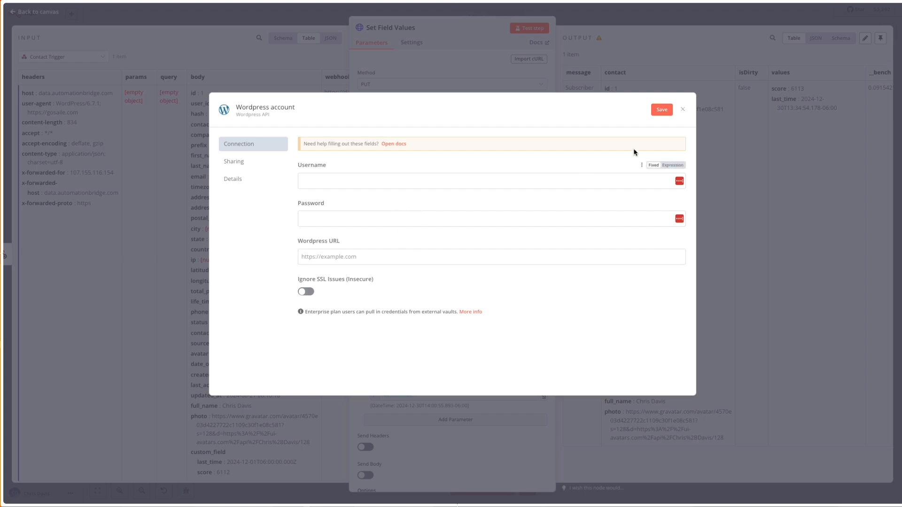
{"action": "left_click", "coordinate": [683, 109]}
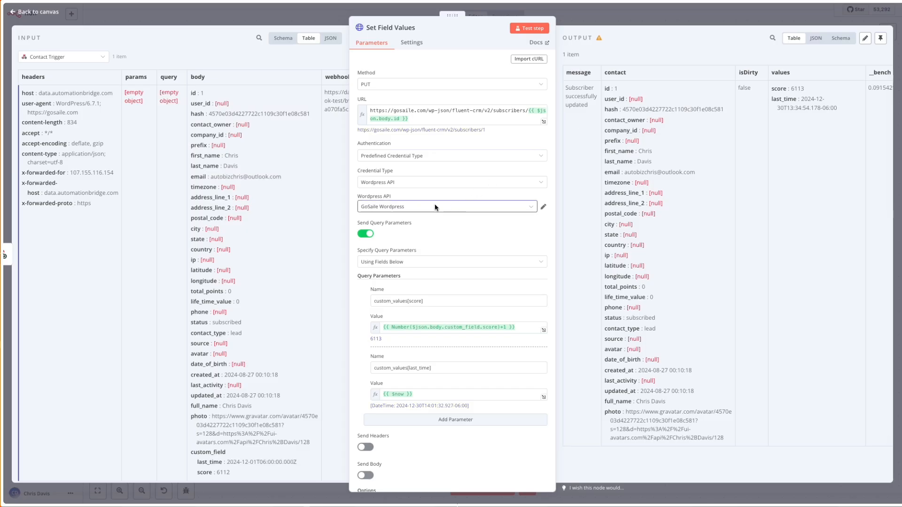
Clear the Set Field Values node's existing query parameters by disabling and re-enabling Send Query Parameters.
{"action": "scroll", "coordinate": [458, 217], "scroll_direction": "down", "scroll_amount": 1}
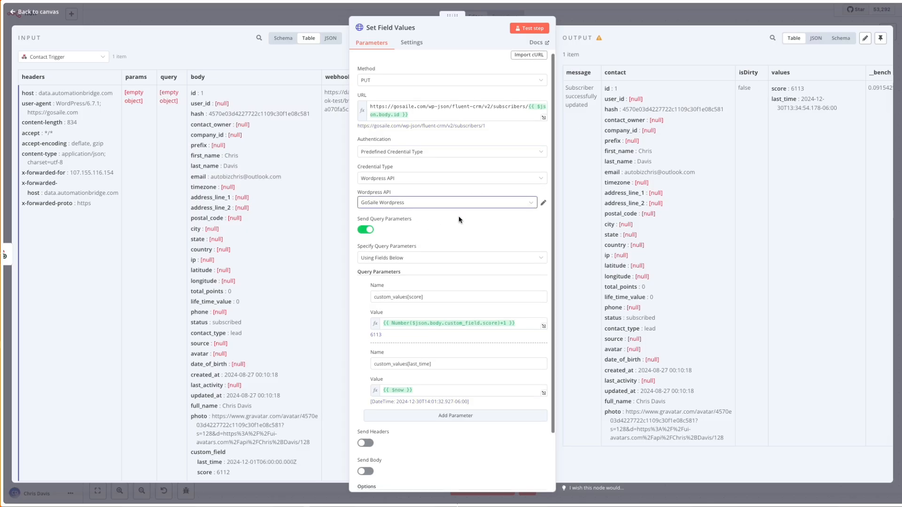
{"action": "scroll", "coordinate": [459, 216], "scroll_direction": "down", "scroll_amount": 1}
{"action": "left_click", "coordinate": [370, 197]}
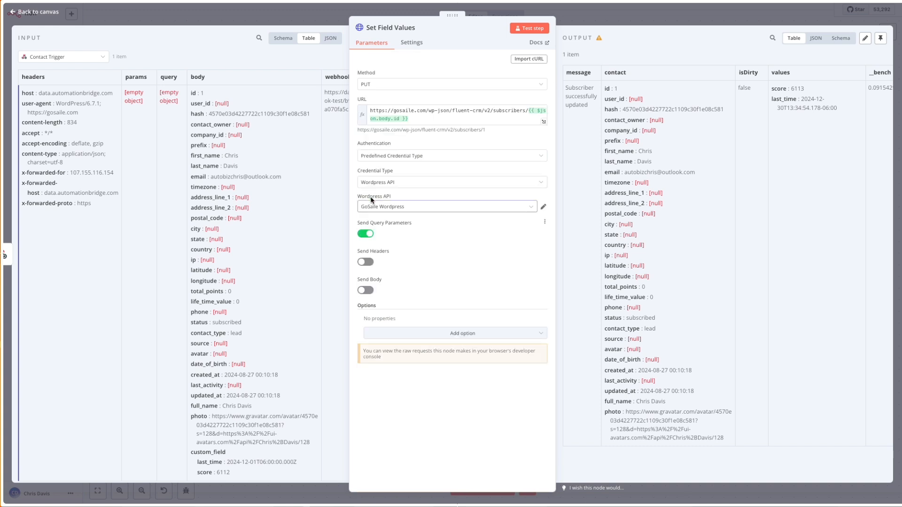
{"action": "left_click", "coordinate": [365, 233]}
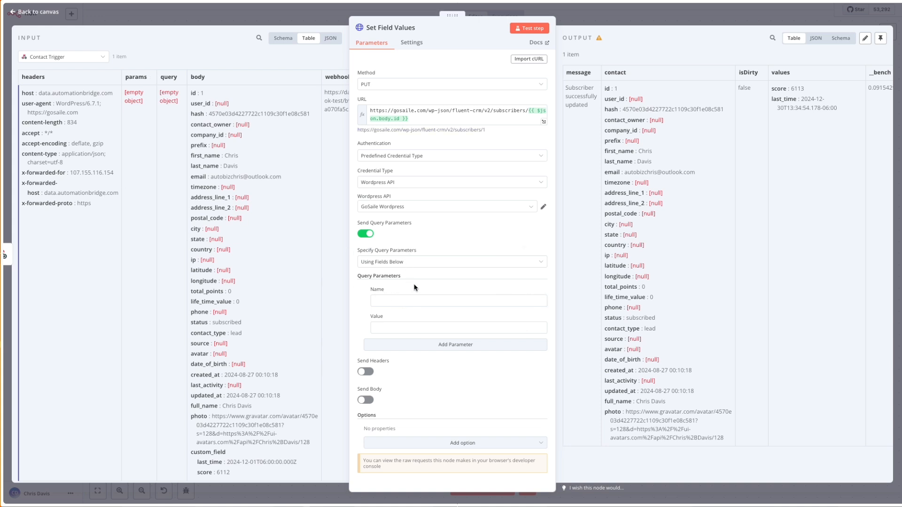
Switch to the FluentCRM REST API documentation and examine the Update any contact data endpoint's request URL and parameters.
{"action": "key", "text": "super+shift+b"}
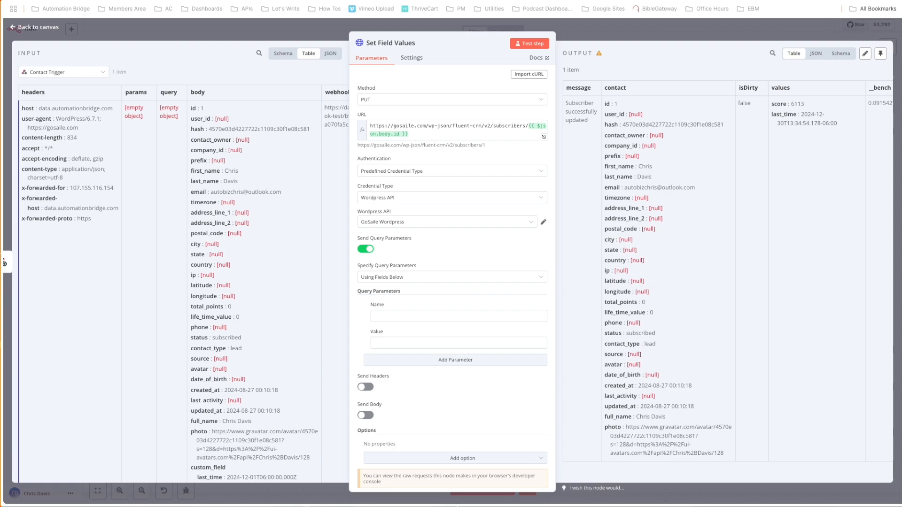
{"action": "key", "text": "ctrl+Tab"}
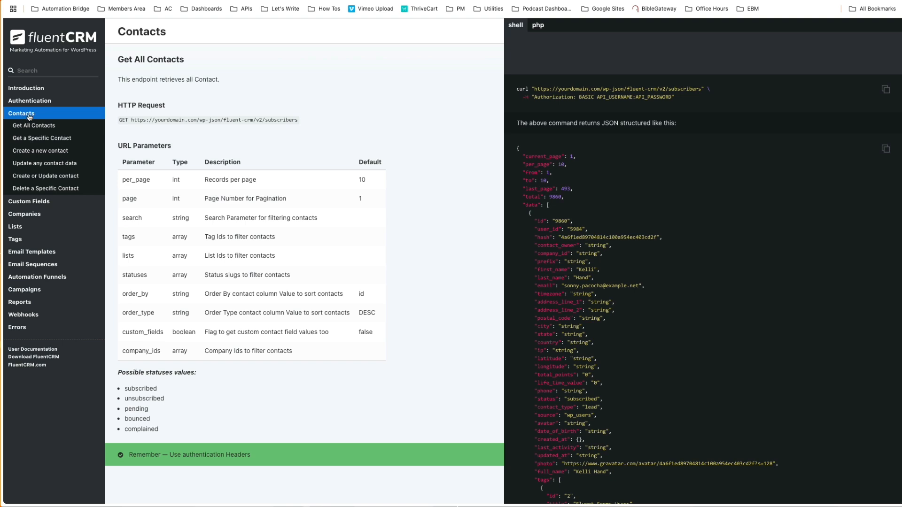
{"action": "left_click", "coordinate": [32, 164]}
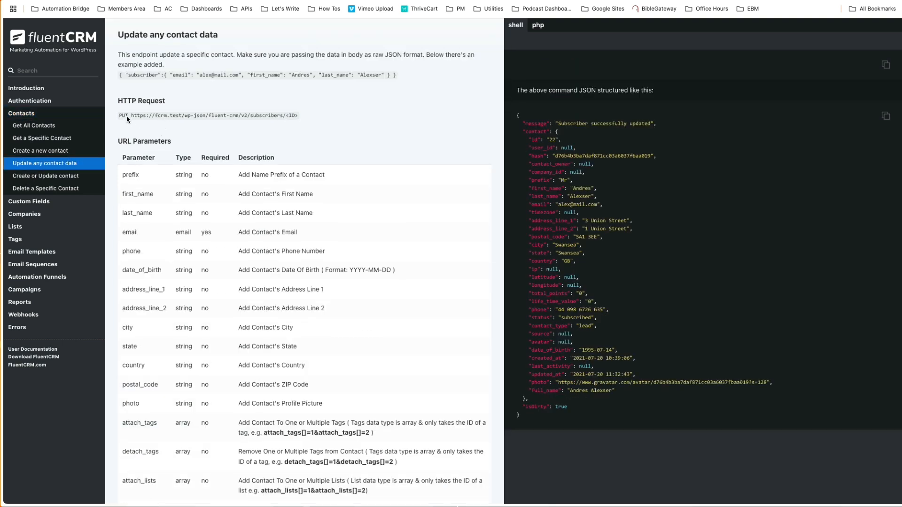
{"action": "left_click_drag", "start_coordinate": [119, 116], "coordinate": [297, 116]}
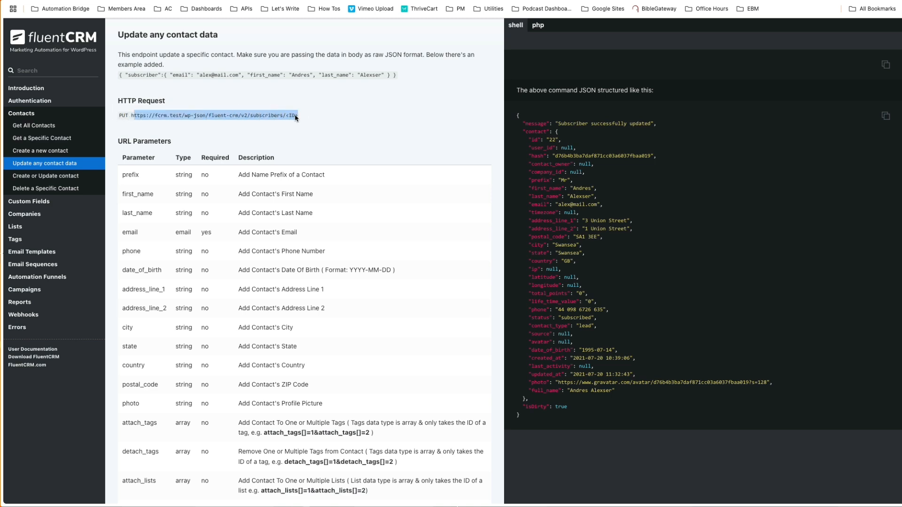
{"action": "left_click", "coordinate": [179, 115]}
{"action": "double_click", "coordinate": [180, 116]}
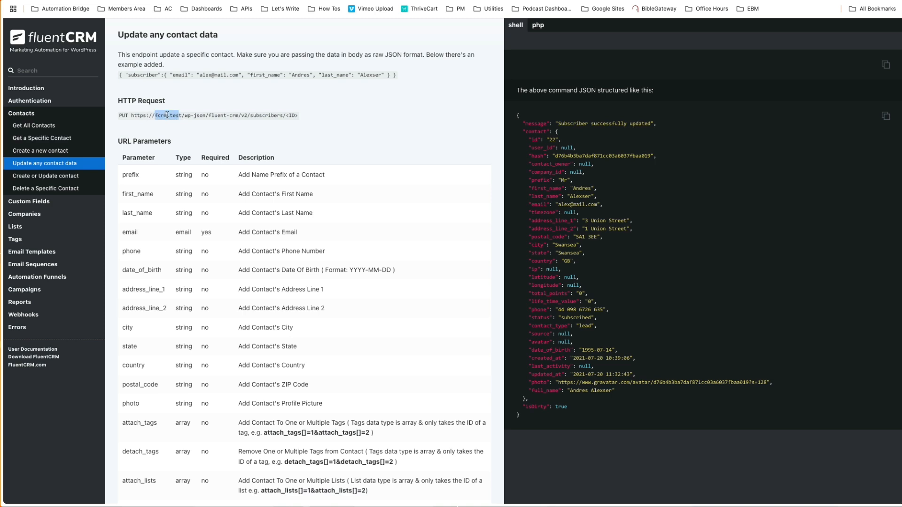
{"action": "double_click", "coordinate": [293, 115]}
{"action": "scroll", "coordinate": [272, 193], "scroll_direction": "down", "scroll_amount": 5}
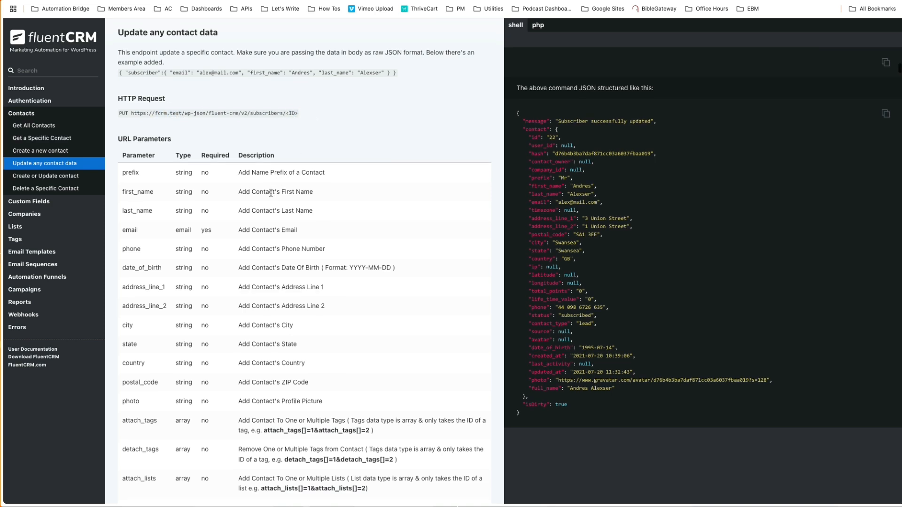
{"action": "scroll", "coordinate": [271, 194], "scroll_direction": "down", "scroll_amount": 10}
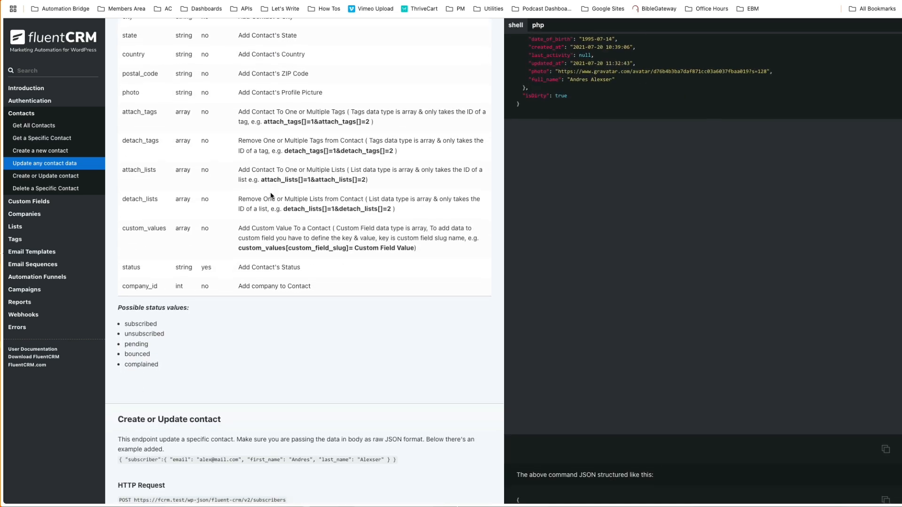
{"action": "scroll", "coordinate": [271, 196], "scroll_direction": "up", "scroll_amount": 13}
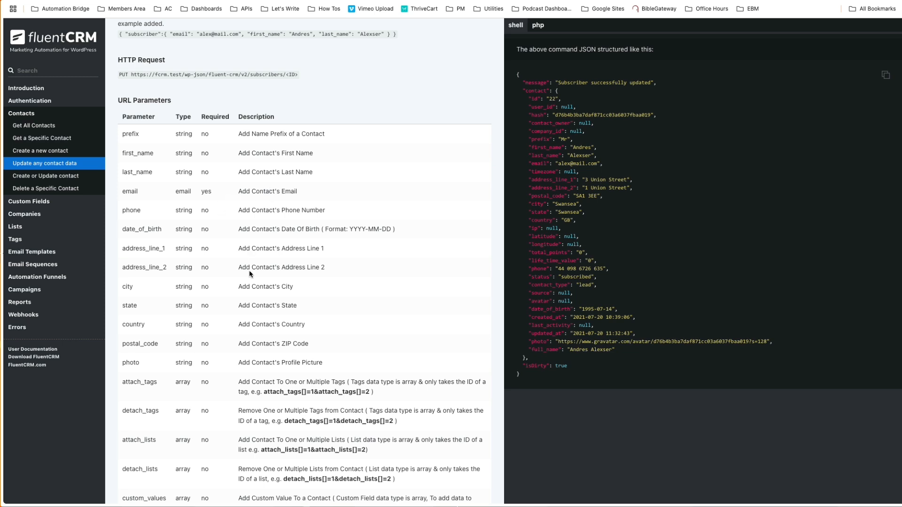
{"action": "scroll", "coordinate": [249, 270], "scroll_direction": "down", "scroll_amount": 5}
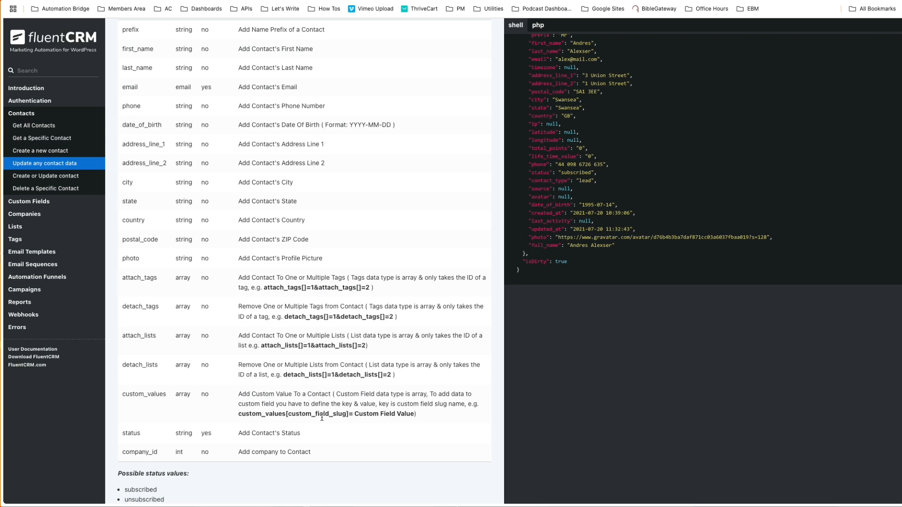
Copy custom_values[custom_field_slug] from the documentation into the node's first query parameter name and change it to custom_values[score].
{"action": "left_click_drag", "start_coordinate": [349, 415], "coordinate": [239, 415]}
{"action": "key", "text": "ctrl+c"}
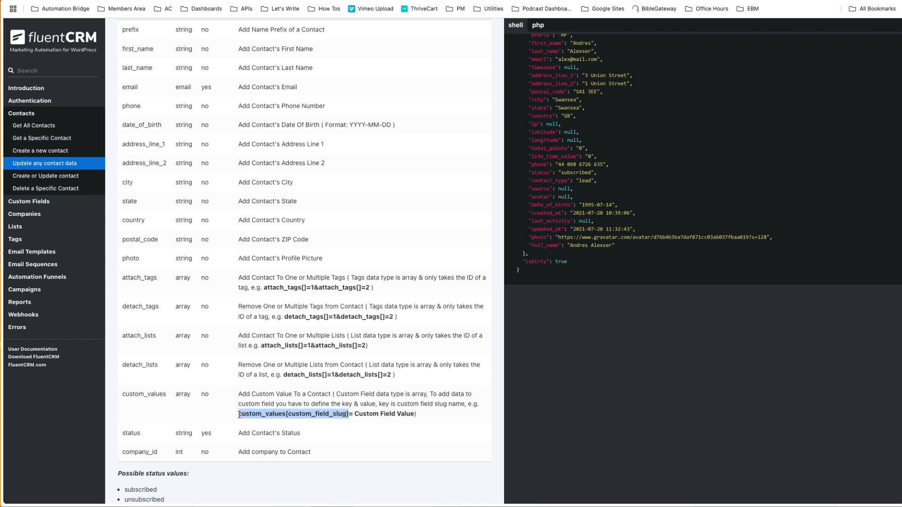
{"action": "left_click", "coordinate": [211, 0]}
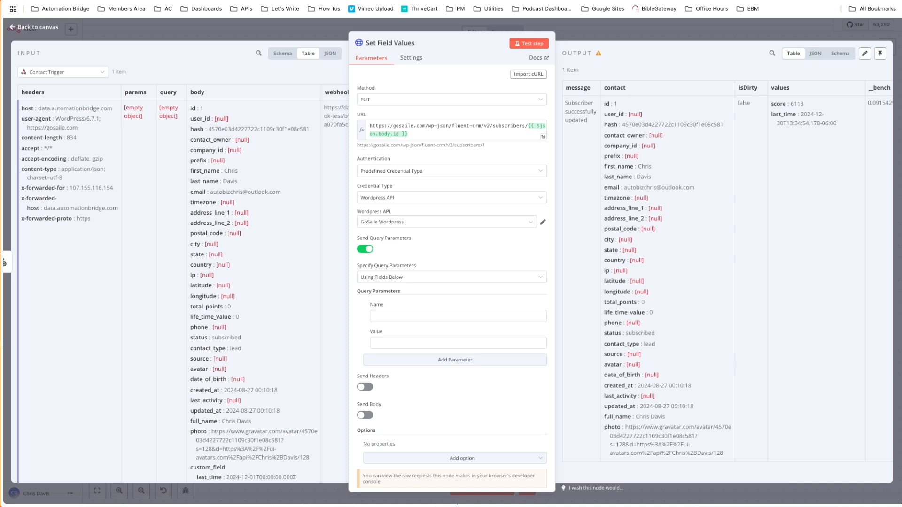
{"action": "left_click", "coordinate": [399, 316]}
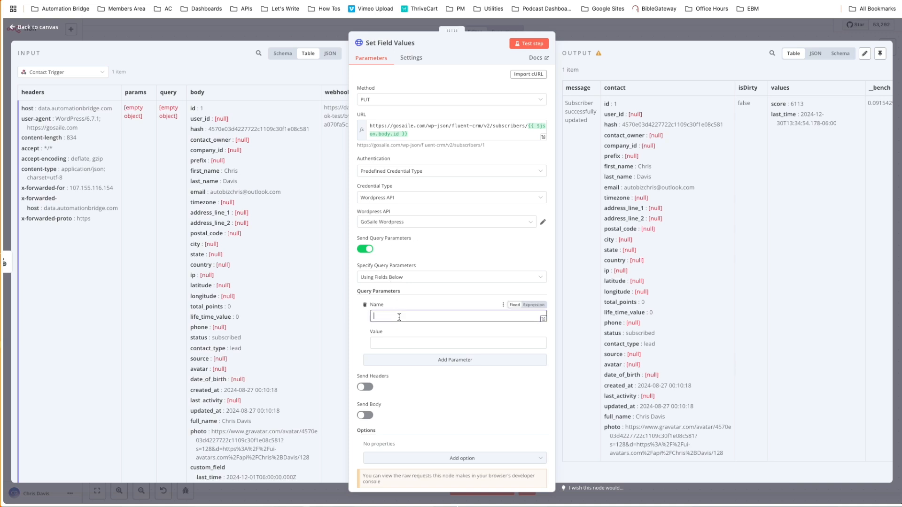
{"action": "key", "text": "ctrl+v"}
{"action": "key", "text": "BackSpace"}
{"action": "key", "text": "BackSpace"}
{"action": "key", "text": "BackSpace"}
{"action": "key", "text": "BackSpace"}
{"action": "key", "text": "BackSpace"}
{"action": "key", "text": "BackSpace"}
{"action": "key", "text": "BackSpace"}
{"action": "key", "text": "BackSpace"}
{"action": "key", "text": "BackSpace"}
{"action": "key", "text": "BackSpace"}
{"action": "key", "text": "BackSpace"}
{"action": "key", "text": "BackSpace"}
{"action": "key", "text": "BackSpace"}
{"action": "key", "text": "BackSpace"}
{"action": "key", "text": "BackSpace"}
{"action": "key", "text": "BackSpace"}
{"action": "key", "text": "BackSpace"}
{"action": "type", "text": "sco"}
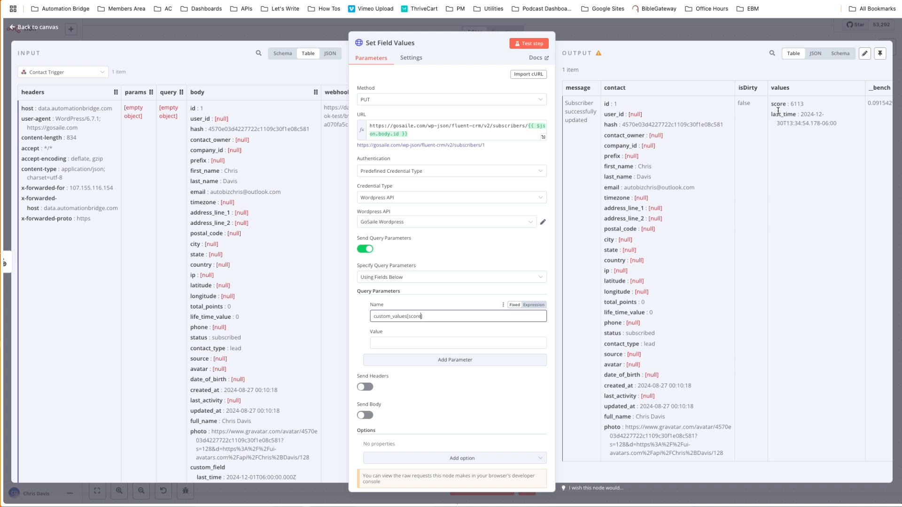
Add a second query parameter named custom_values[last_time], matching the field slug in the node's output.
{"action": "left_click_drag", "start_coordinate": [796, 114], "coordinate": [764, 118]}
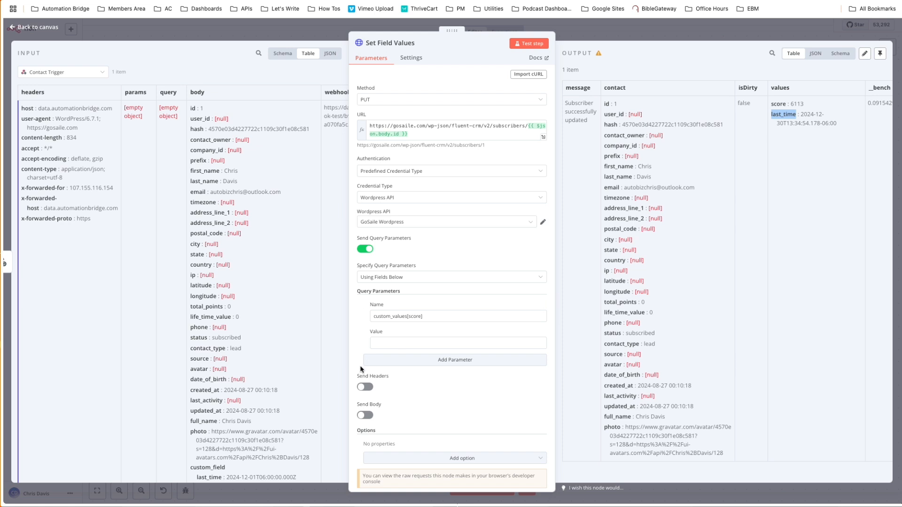
{"action": "left_click", "coordinate": [390, 360]}
{"action": "left_click", "coordinate": [400, 374]}
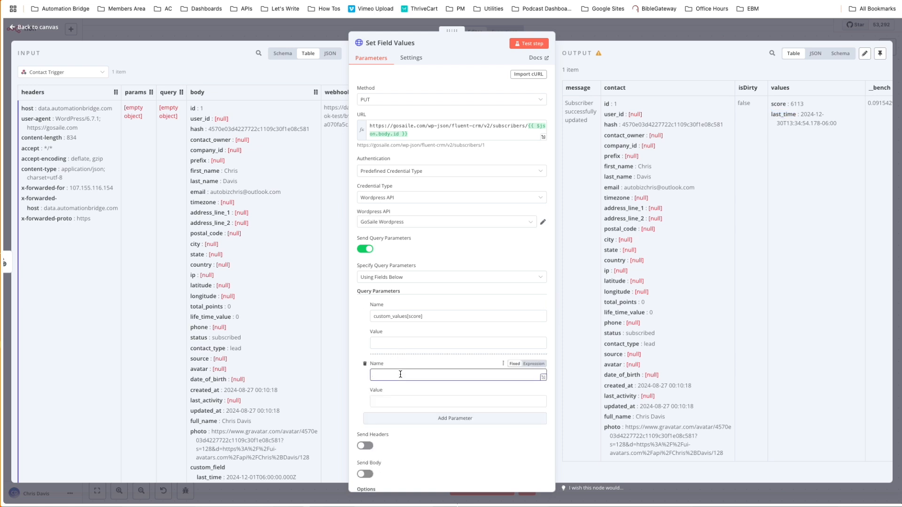
{"action": "type", "text": "custom_values[last_time"}
Set the custom_values[last_time] parameter's value to the expression {{ $now }}.
{"action": "left_click", "coordinate": [393, 347]}
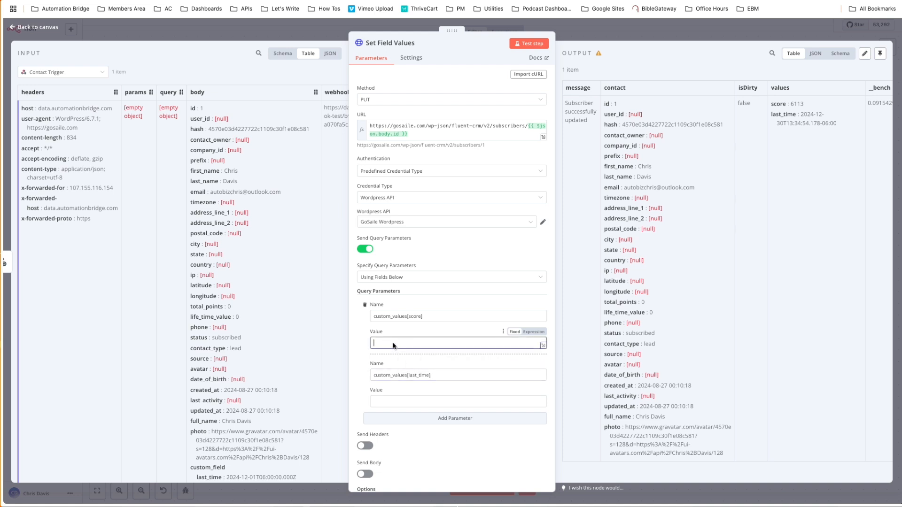
{"action": "left_click", "coordinate": [397, 400]}
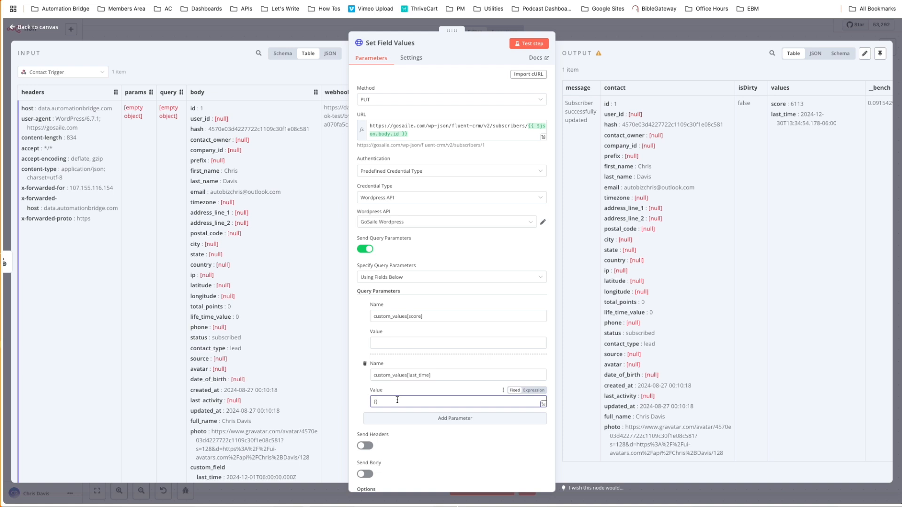
{"action": "left_click", "coordinate": [528, 392]}
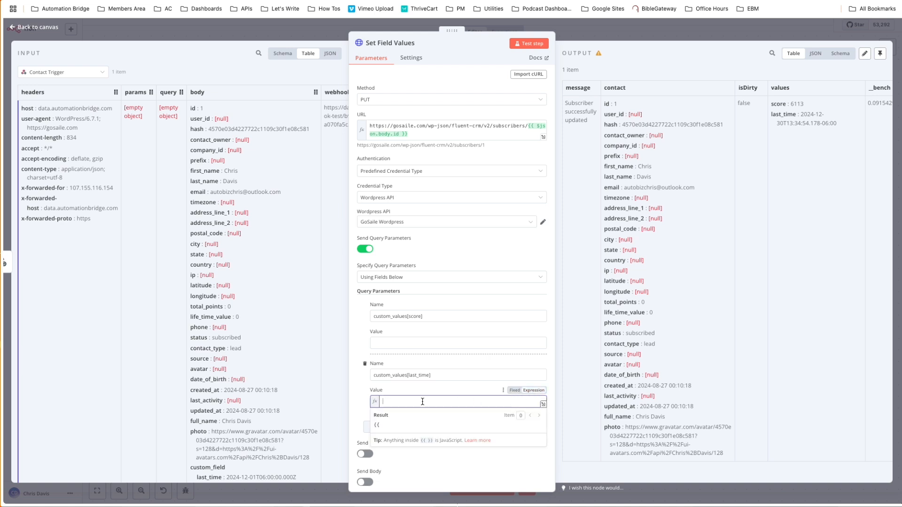
{"action": "type", "text": "{{"}
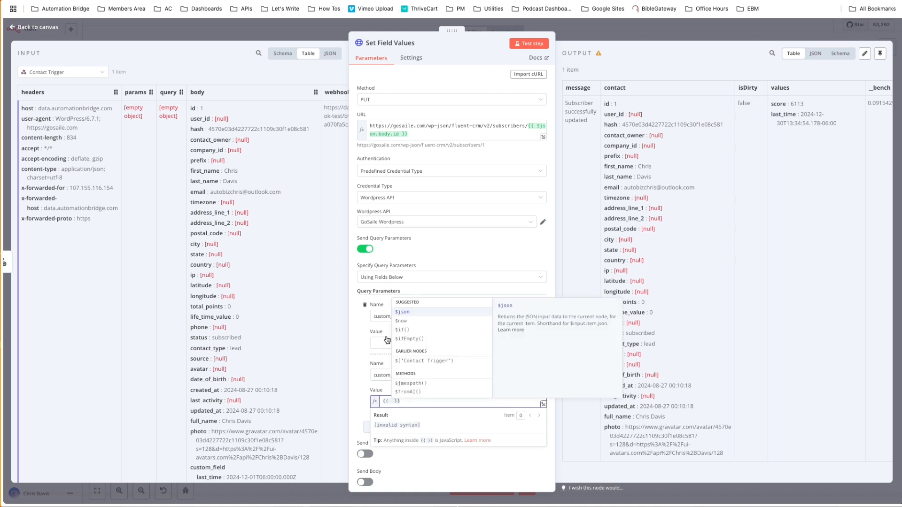
{"action": "left_click", "coordinate": [400, 322]}
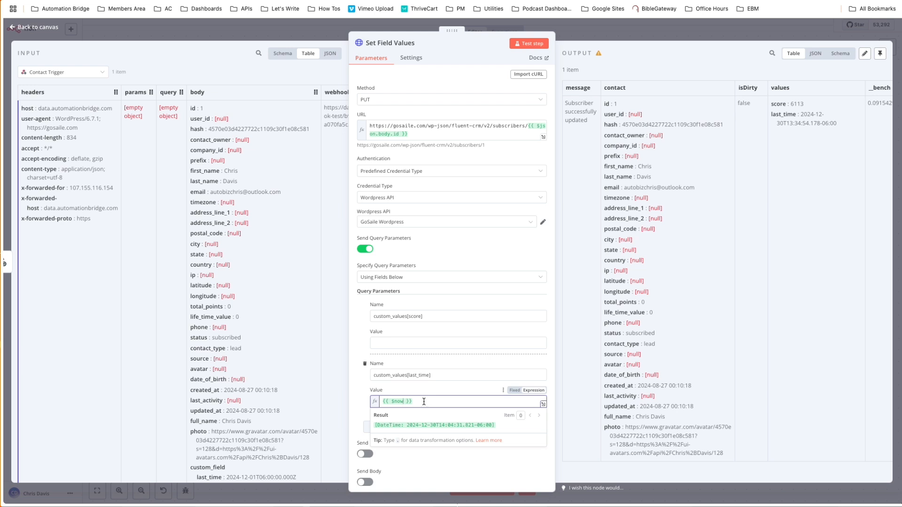
Map the input's score custom field into the custom_values[score] value and make the expression {{ Number ($json.body.custom_field.score)+1 }}.
{"action": "left_click", "coordinate": [406, 343]}
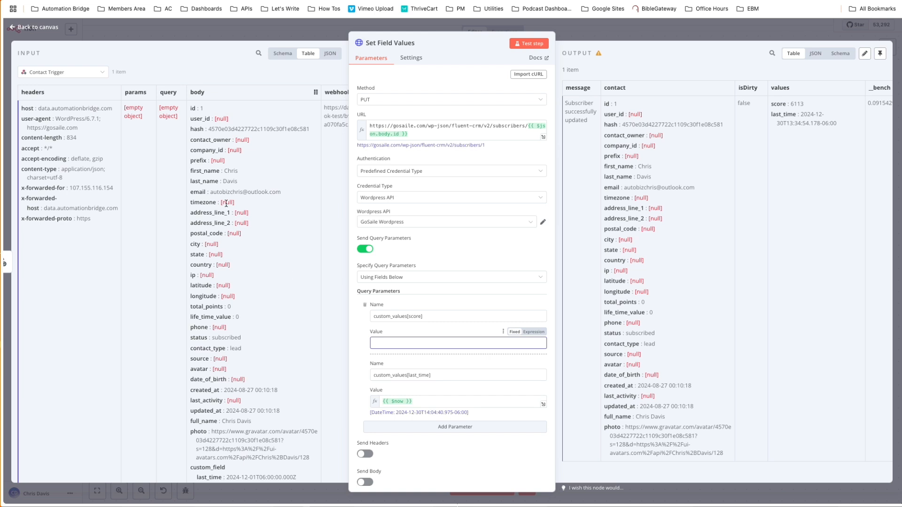
{"action": "scroll", "coordinate": [216, 263], "scroll_direction": "down", "scroll_amount": 2}
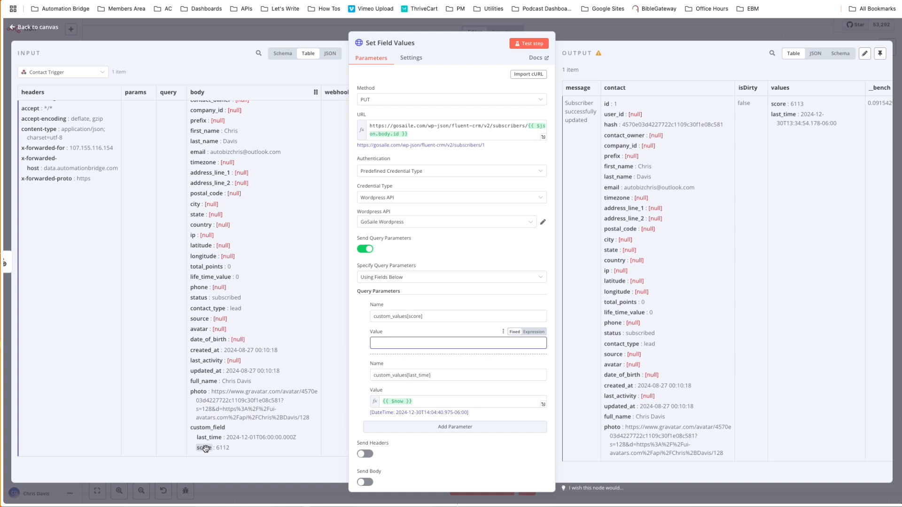
{"action": "left_click_drag", "start_coordinate": [205, 448], "coordinate": [413, 342]}
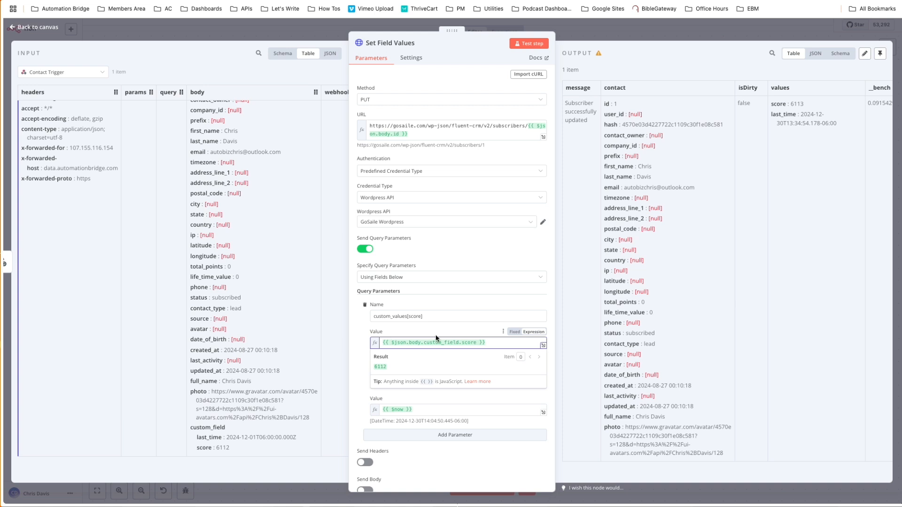
{"action": "type", "text": "Number ("}
{"action": "left_click", "coordinate": [502, 342]}
{"action": "key", "text": "Left"}
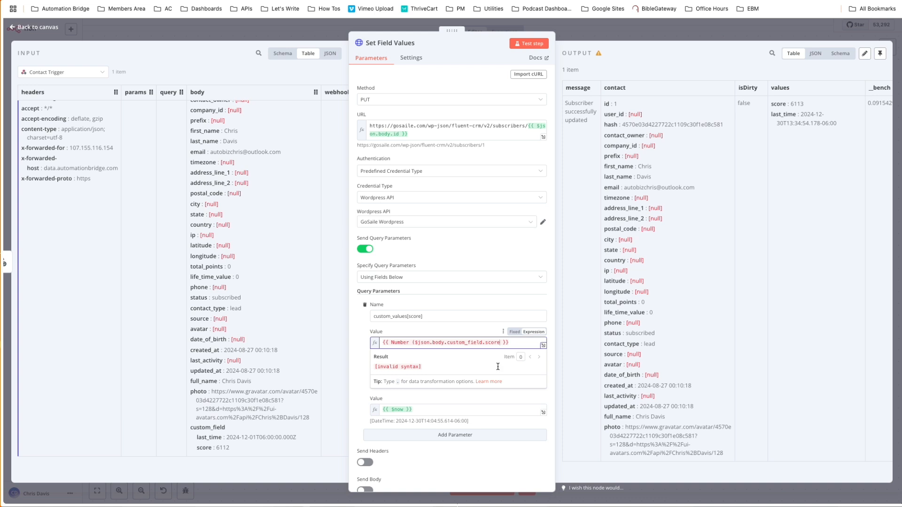
{"action": "type", "text": ")+1"}
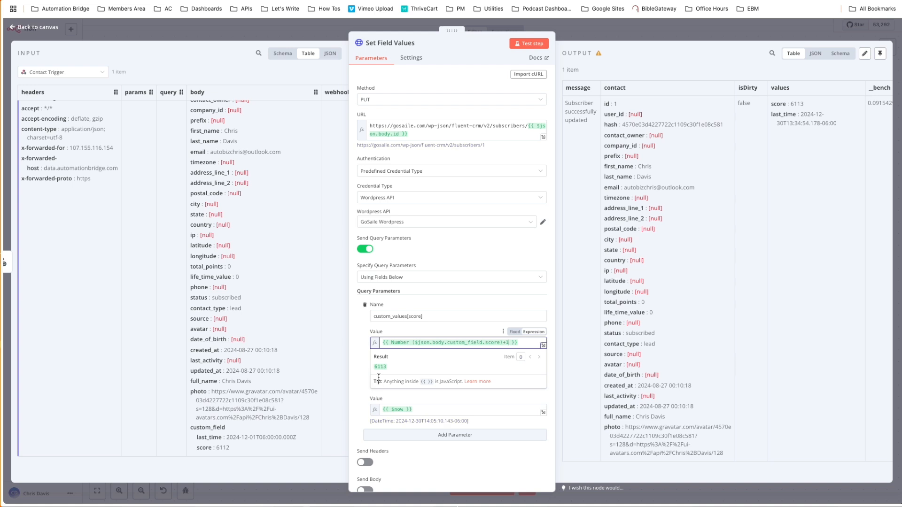
{"action": "left_click", "coordinate": [362, 350]}
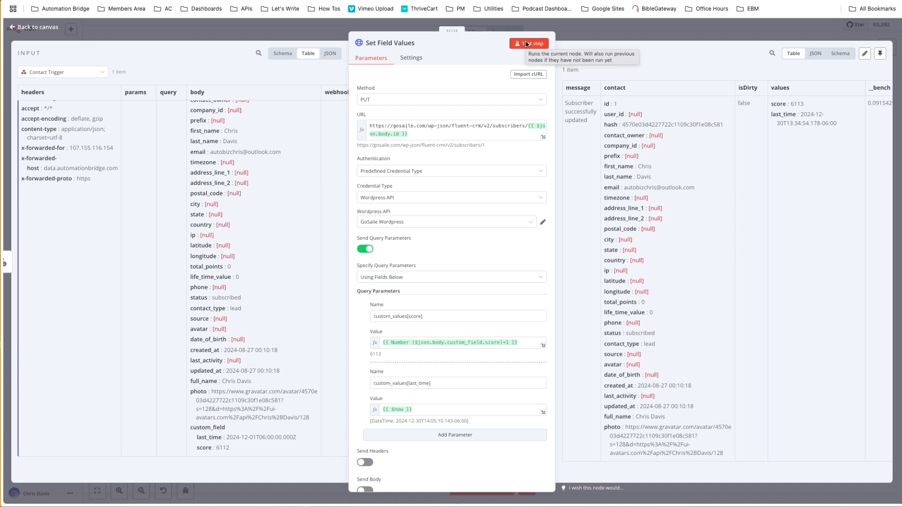
Return to the n8n canvas, switch to FluentCRM's REST API settings, dismiss the new key's details and remove the Test Again API key.
{"action": "left_click", "coordinate": [580, 28]}
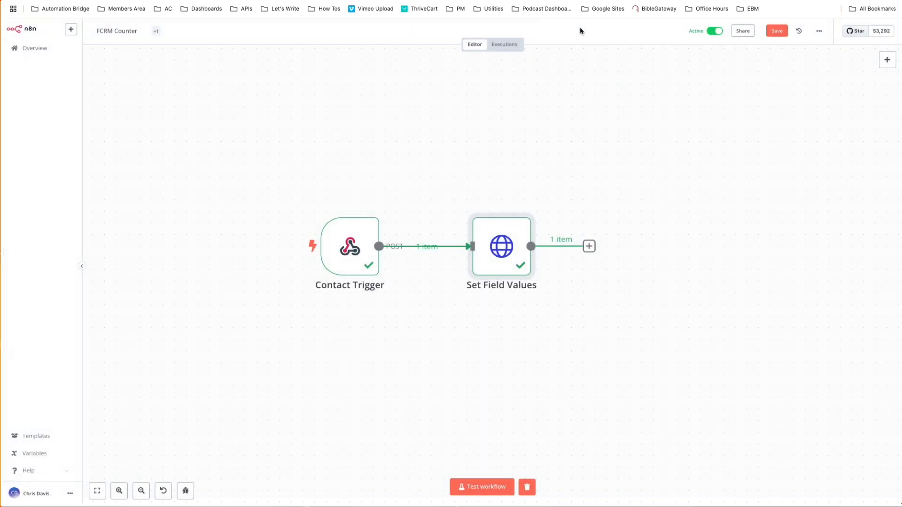
{"action": "left_click", "coordinate": [512, 49]}
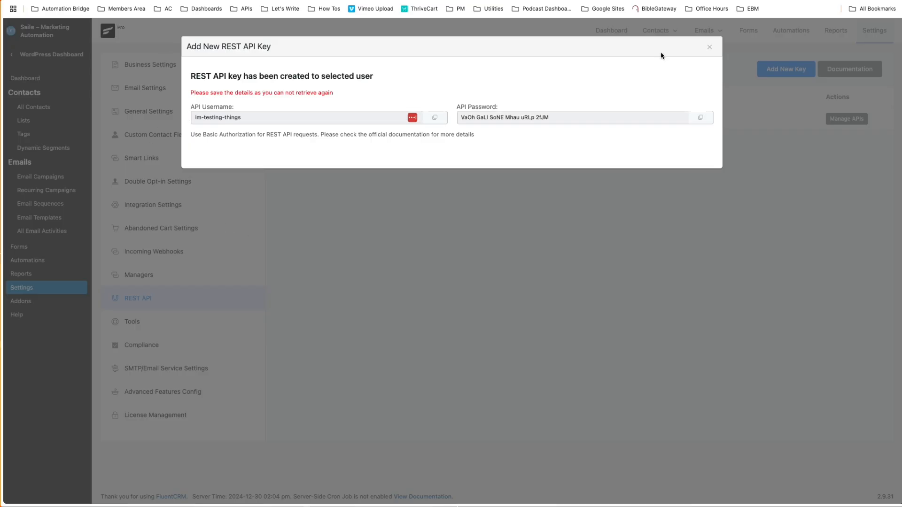
{"action": "left_click", "coordinate": [710, 48]}
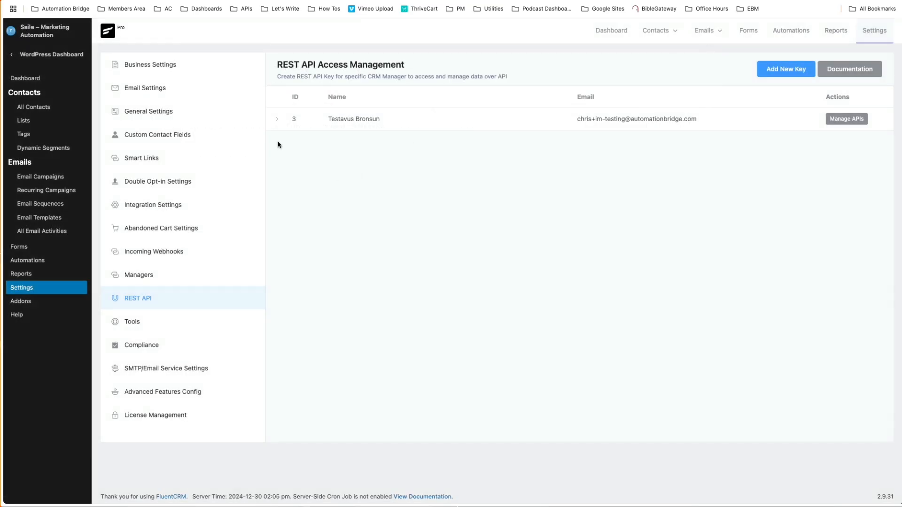
{"action": "left_click", "coordinate": [277, 122]}
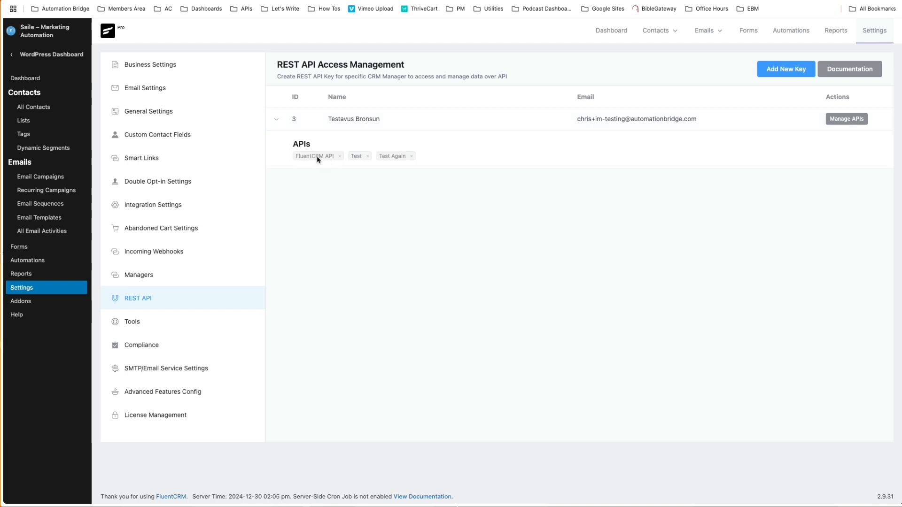
{"action": "left_click", "coordinate": [411, 156]}
{"action": "left_click", "coordinate": [666, 104]}
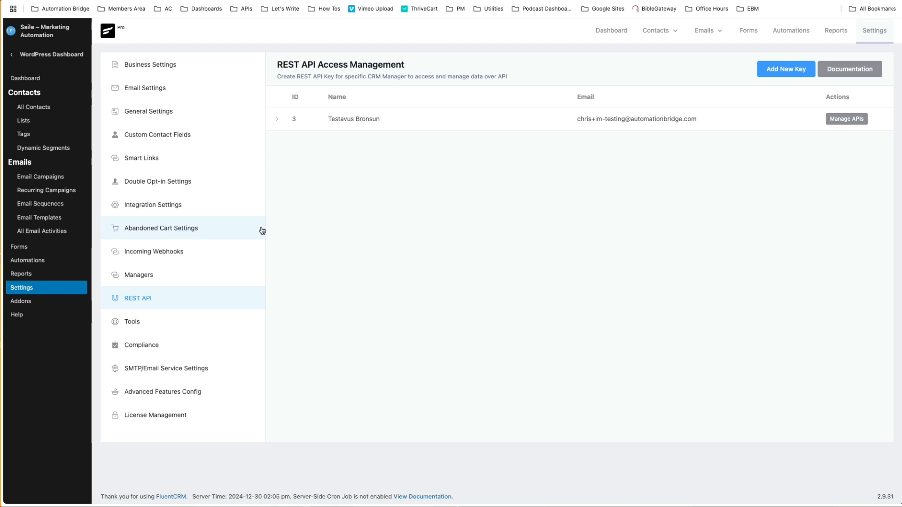
Open the subscribed contact's profile from All Contacts, set the Last Time custom field to 2024-12-15 and update the contact.
{"action": "left_click", "coordinate": [37, 111]}
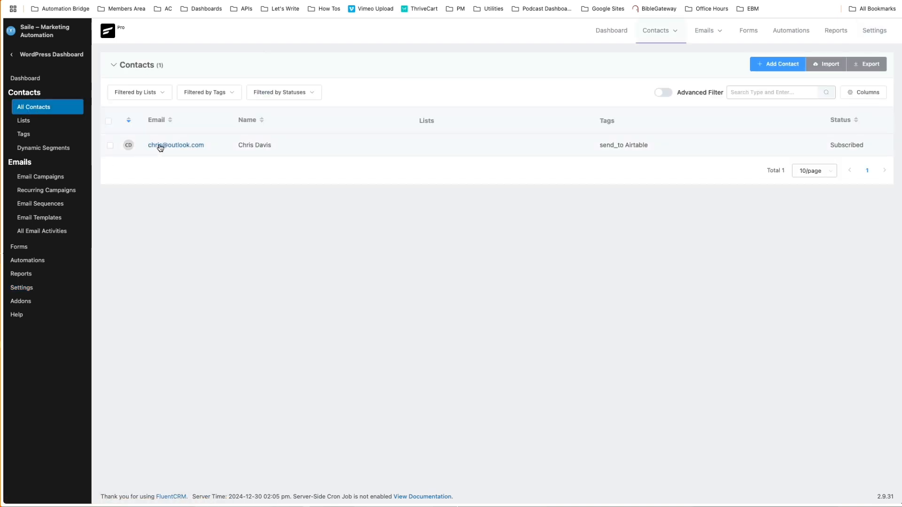
{"action": "left_click", "coordinate": [159, 145]}
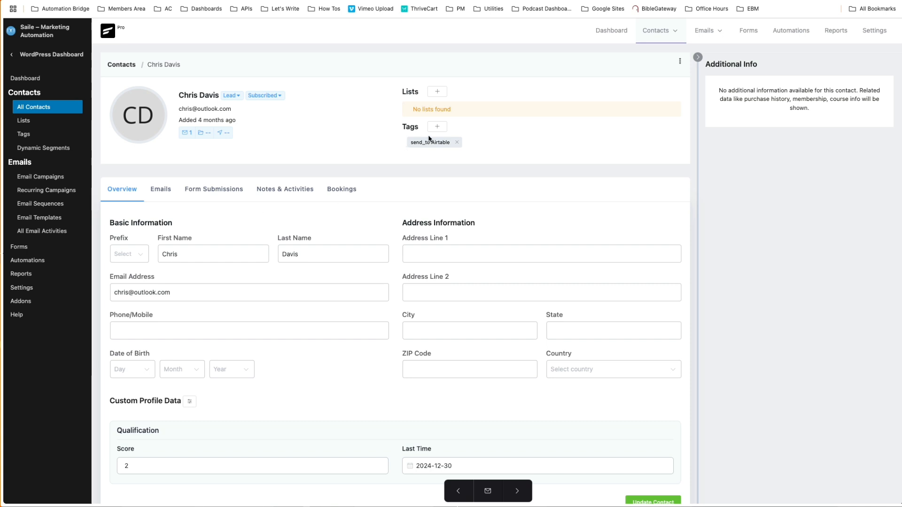
{"action": "scroll", "coordinate": [288, 289], "scroll_direction": "down", "scroll_amount": 3}
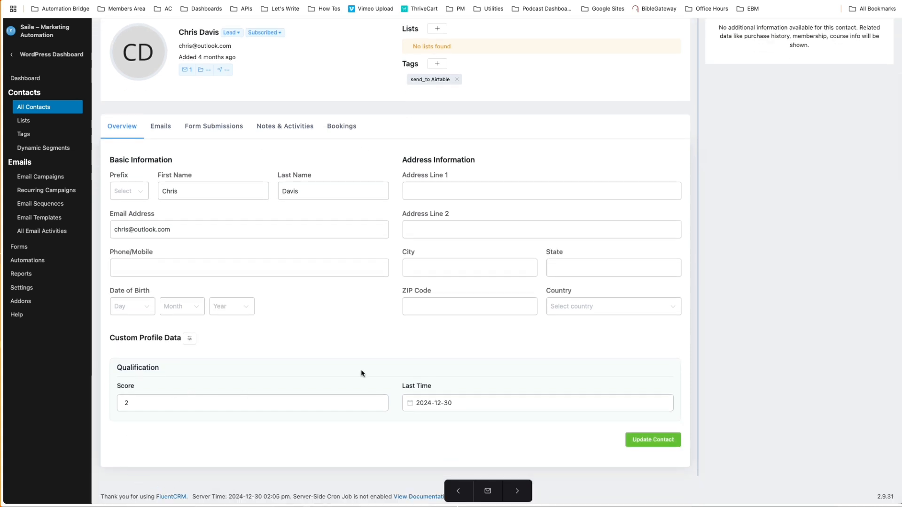
{"action": "left_click", "coordinate": [452, 404]}
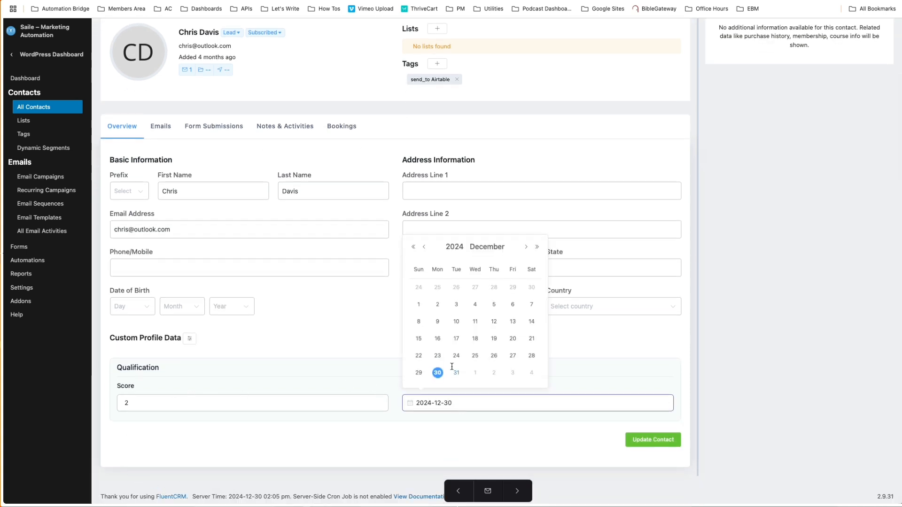
{"action": "left_click", "coordinate": [414, 342]}
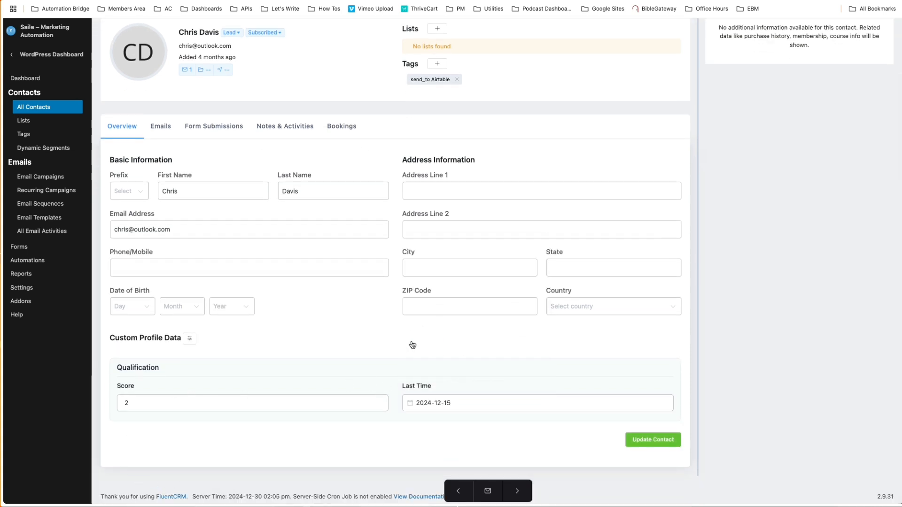
{"action": "left_click", "coordinate": [656, 440]}
Apply the Count1 tag to the contact.
{"action": "scroll", "coordinate": [418, 306], "scroll_direction": "up", "scroll_amount": 3}
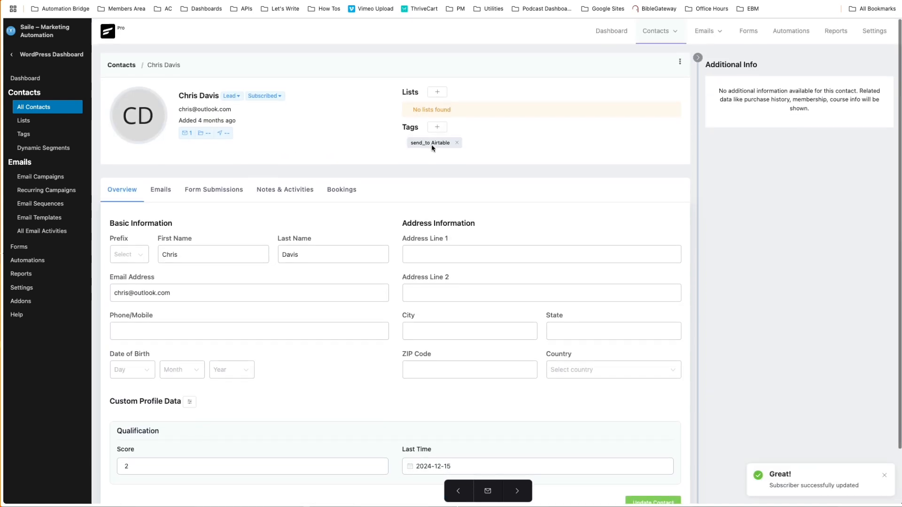
{"action": "left_click", "coordinate": [438, 127]}
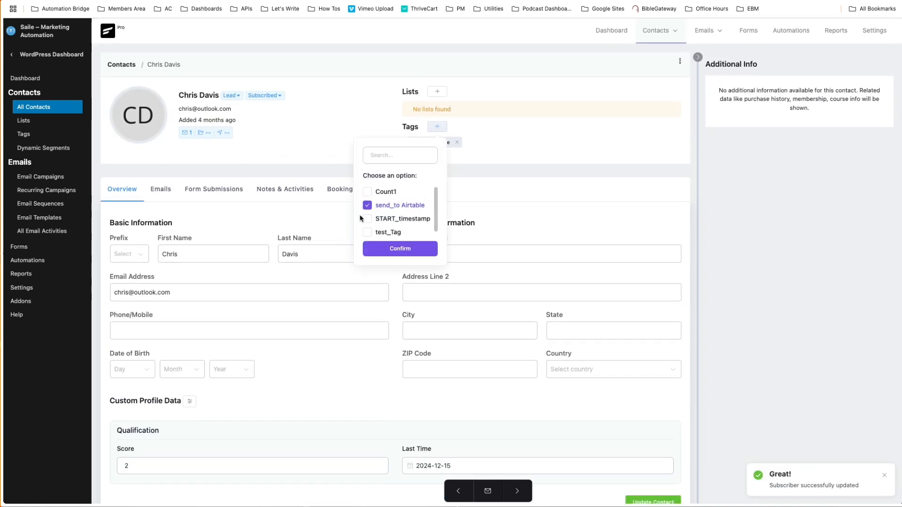
{"action": "left_click", "coordinate": [379, 192]}
{"action": "left_click", "coordinate": [393, 248]}
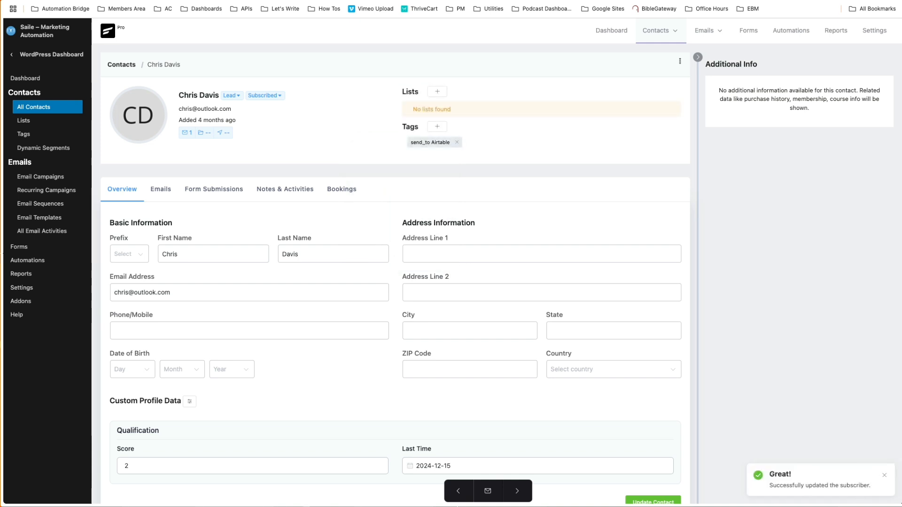
Switch to n8n's FCRM Counter executions and inspect the Set Field Values node's data in the 30 Dec 14:06:09 run.
{"action": "key", "text": "ctrl+Tab"}
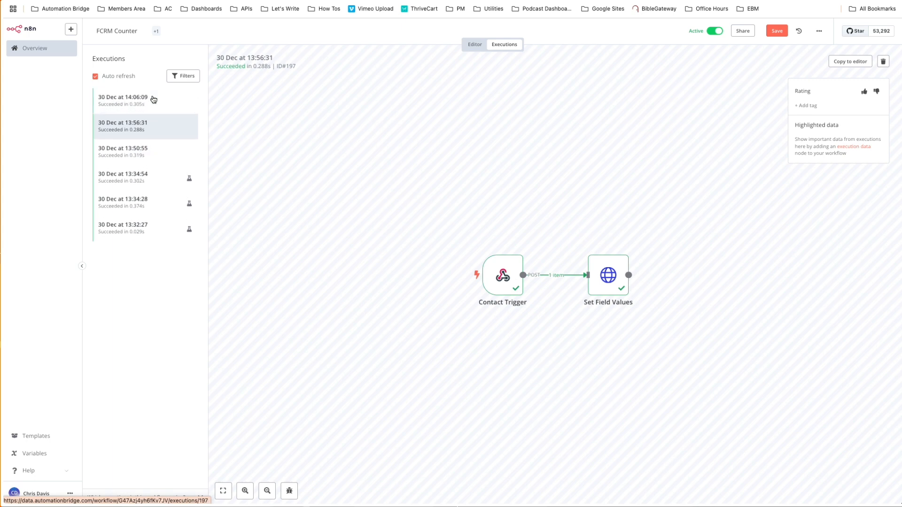
{"action": "left_click", "coordinate": [155, 101]}
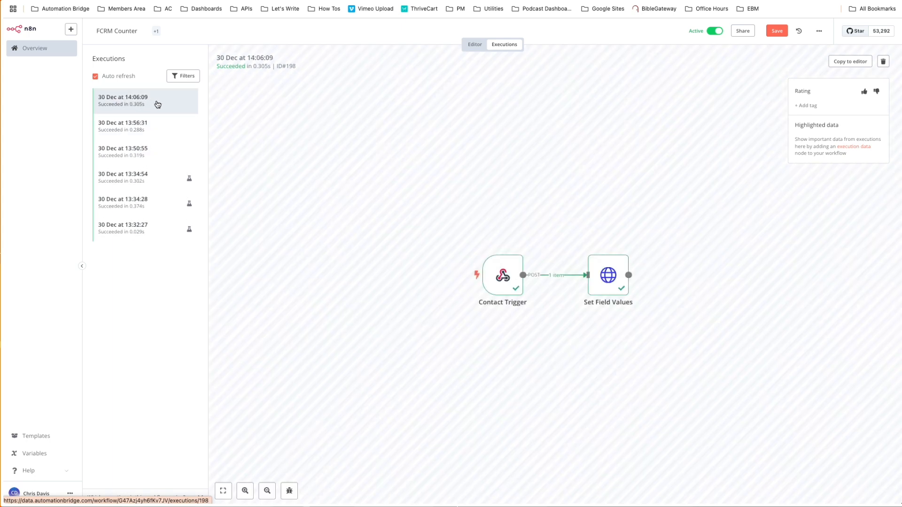
{"action": "double_click", "coordinate": [601, 282]}
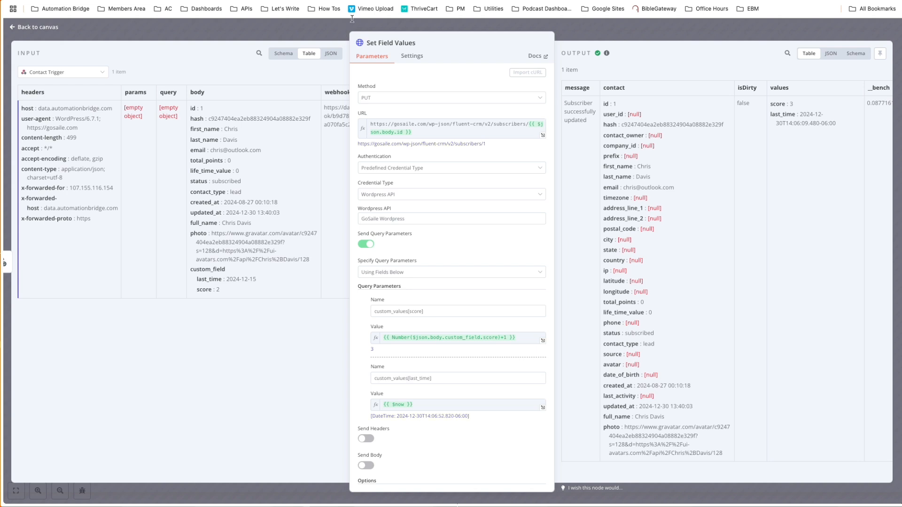
{"action": "left_click", "coordinate": [585, 29]}
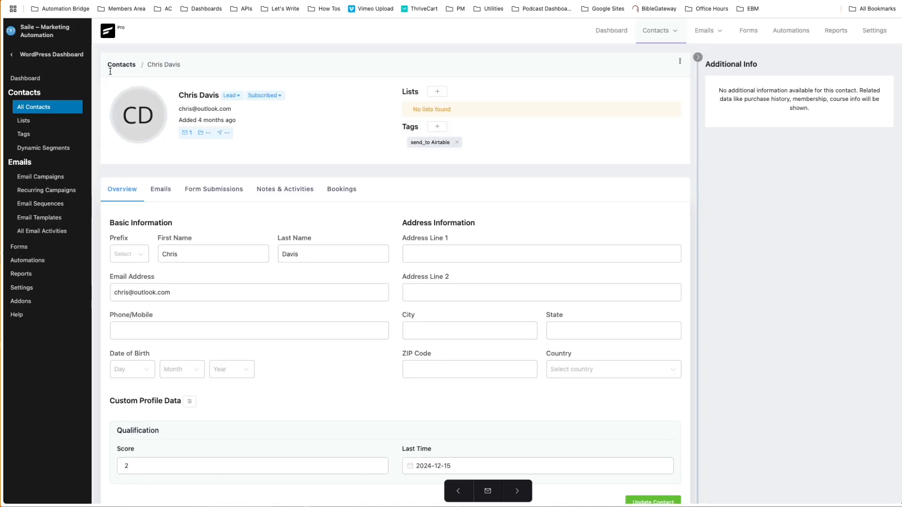
Reload the contact's profile in FluentCRM, check its Score and Last Time fields, and view the available tags without changing them.
{"action": "key", "text": "super+r"}
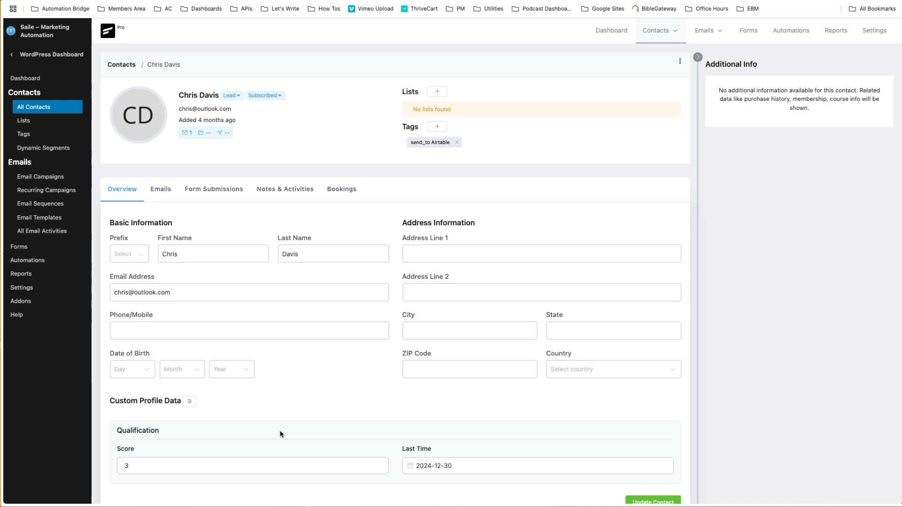
{"action": "left_click", "coordinate": [436, 126]}
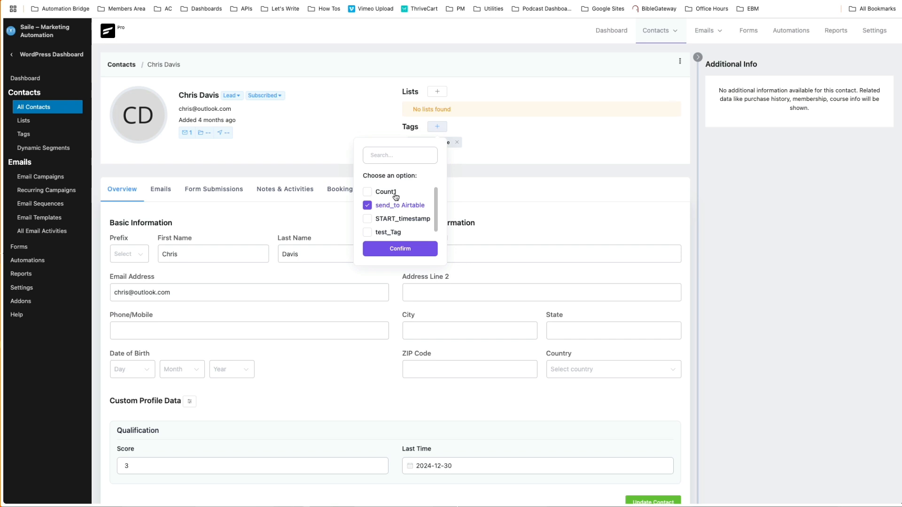
{"action": "left_click", "coordinate": [508, 137]}
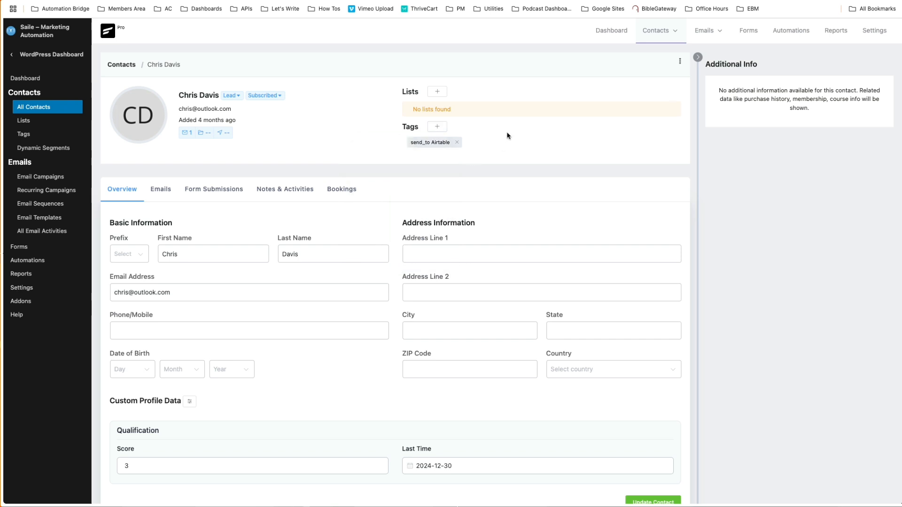
In n8n's workflow editor, set the Set Field Values node's custom_values[last_time] value to {{ $now.plus(30,'days') }} and save the workflow.
{"action": "key", "text": "ctrl+Tab"}
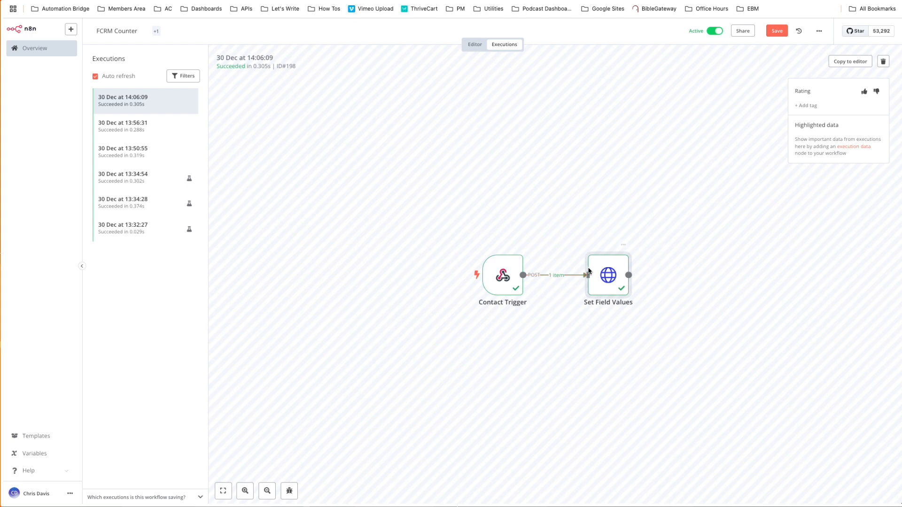
{"action": "left_click", "coordinate": [470, 45]}
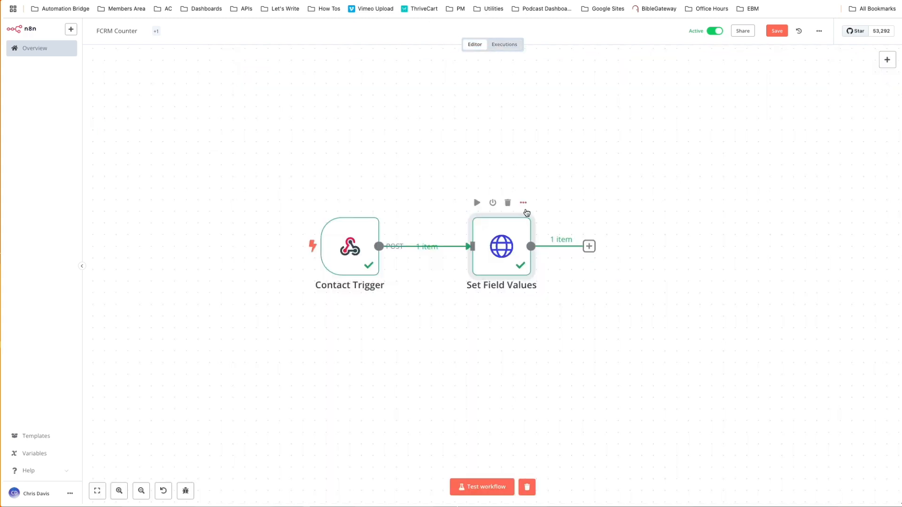
{"action": "double_click", "coordinate": [502, 254]}
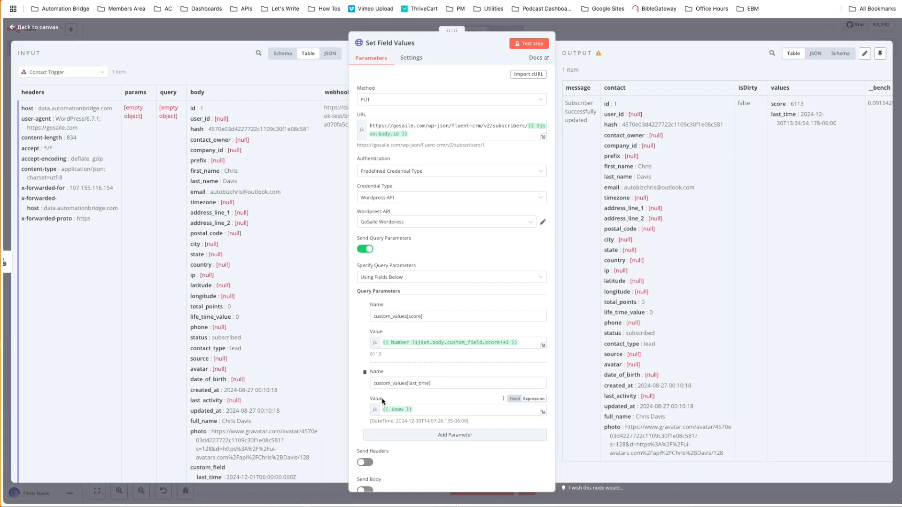
{"action": "left_click", "coordinate": [401, 410]}
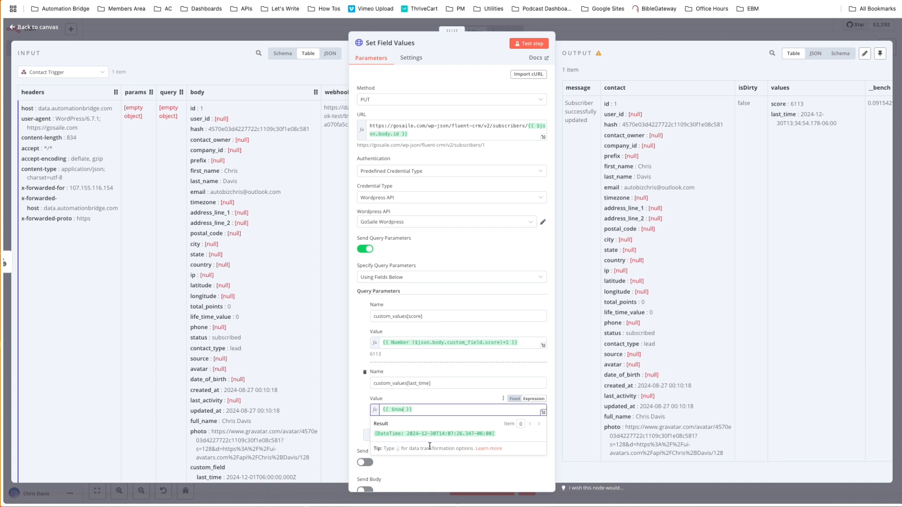
{"action": "type", "text": "."}
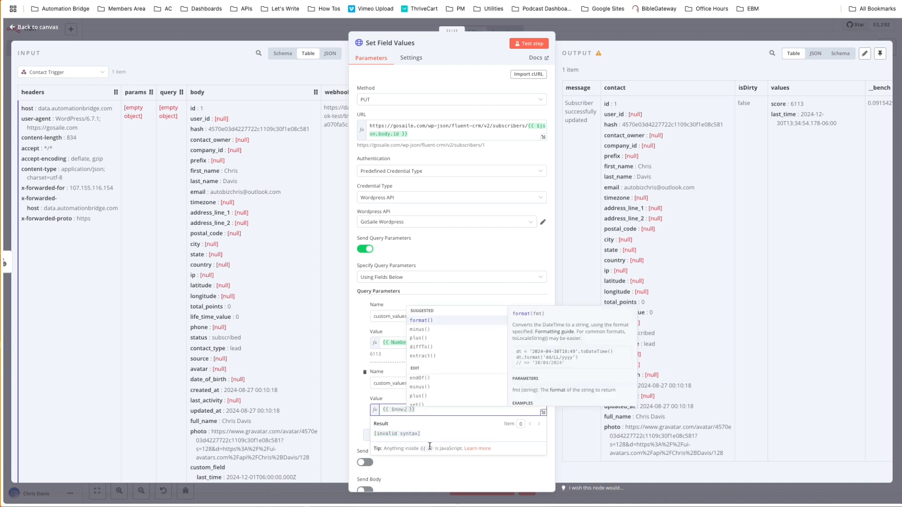
{"action": "left_click", "coordinate": [424, 341]}
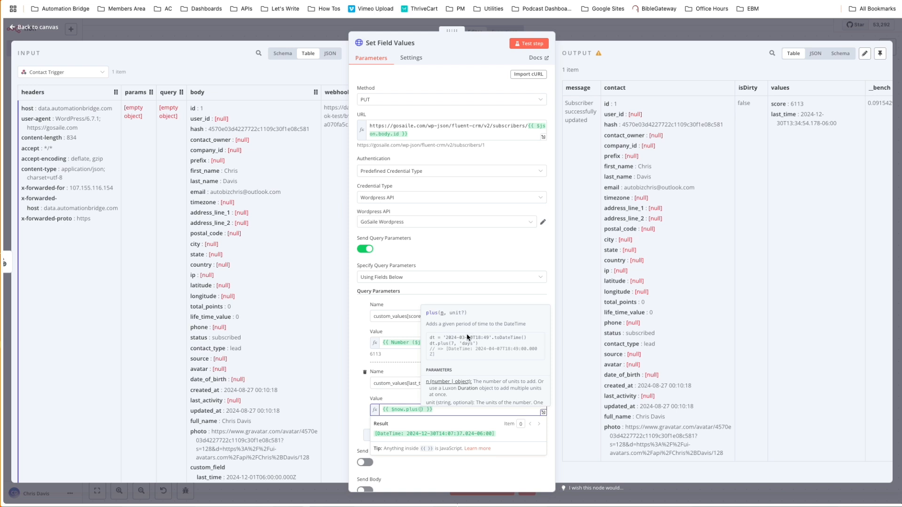
{"action": "type", "text": "30"}
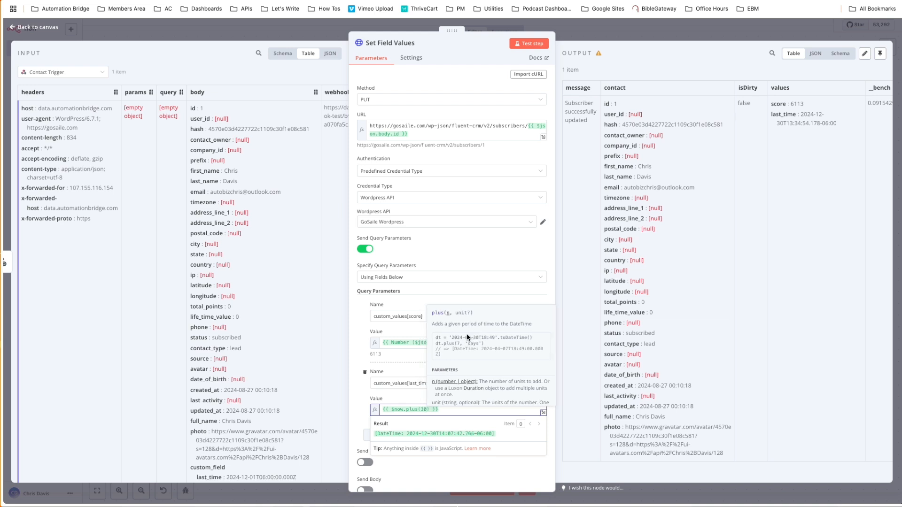
{"action": "type", "text": ",'days"}
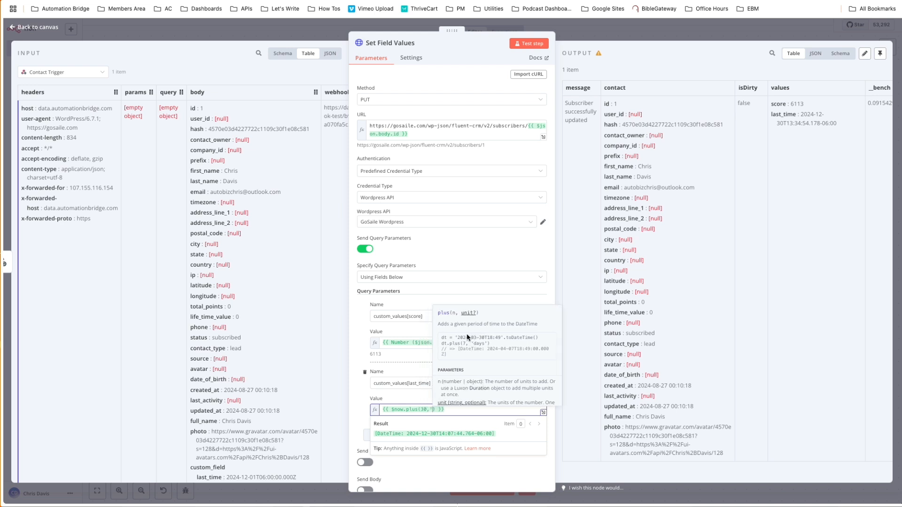
{"action": "type", "text": "'"}
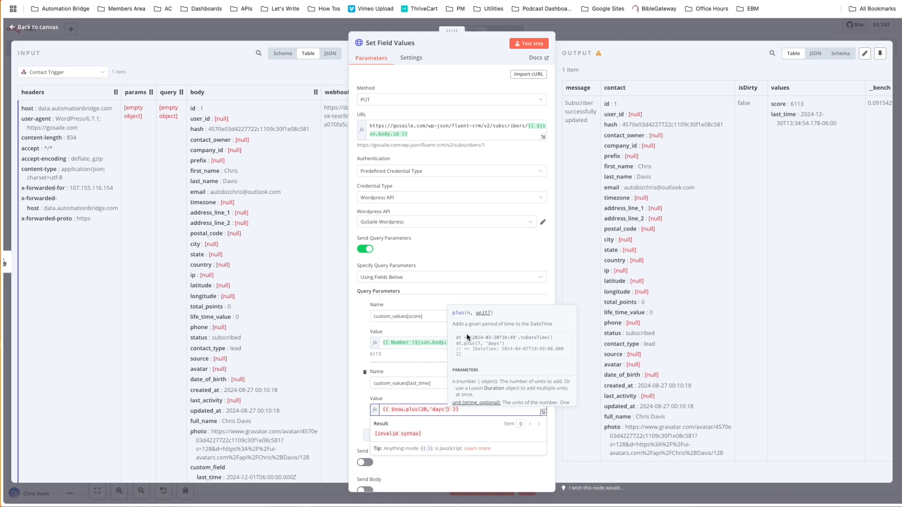
{"action": "left_click", "coordinate": [359, 420]}
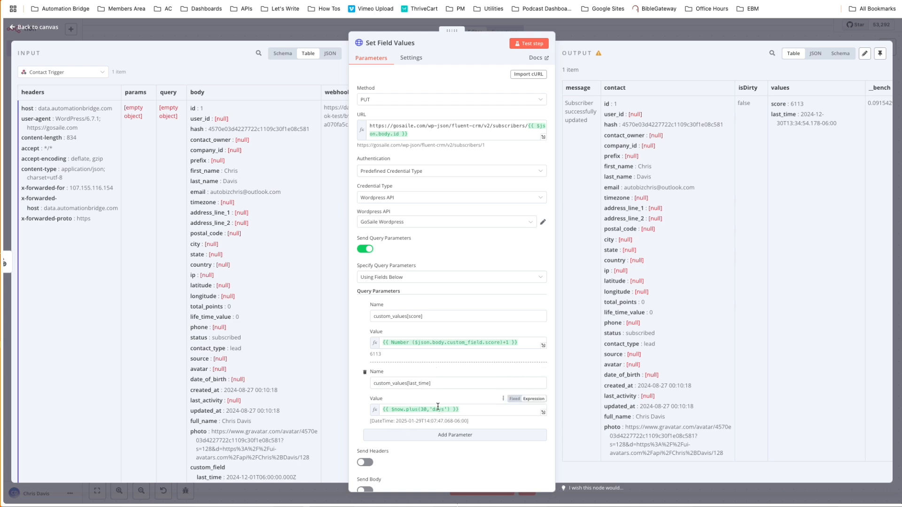
{"action": "left_click", "coordinate": [728, 31]}
{"action": "left_click", "coordinate": [777, 31]}
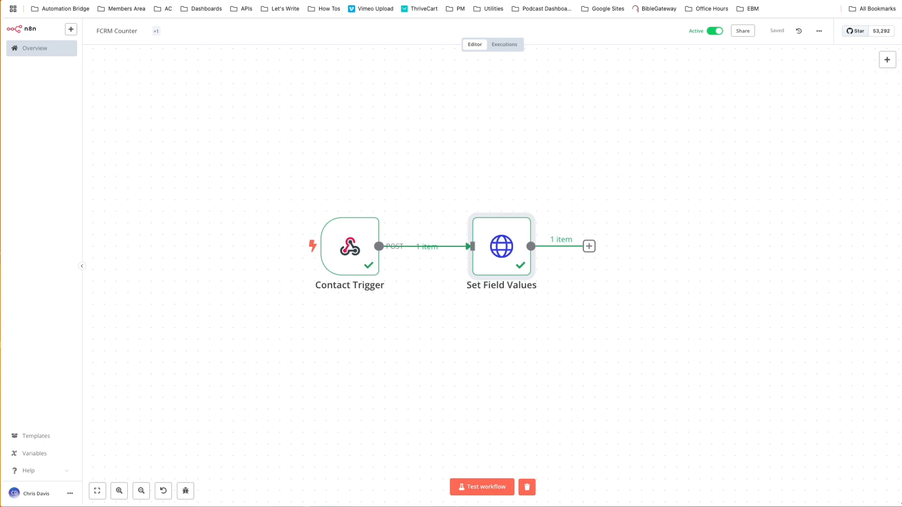
Switch to the contact's profile in FluentCRM and apply the Count1 tag again to trigger the updated workflow.
{"action": "key", "text": "ctrl+Tab"}
{"action": "left_click", "coordinate": [436, 126]}
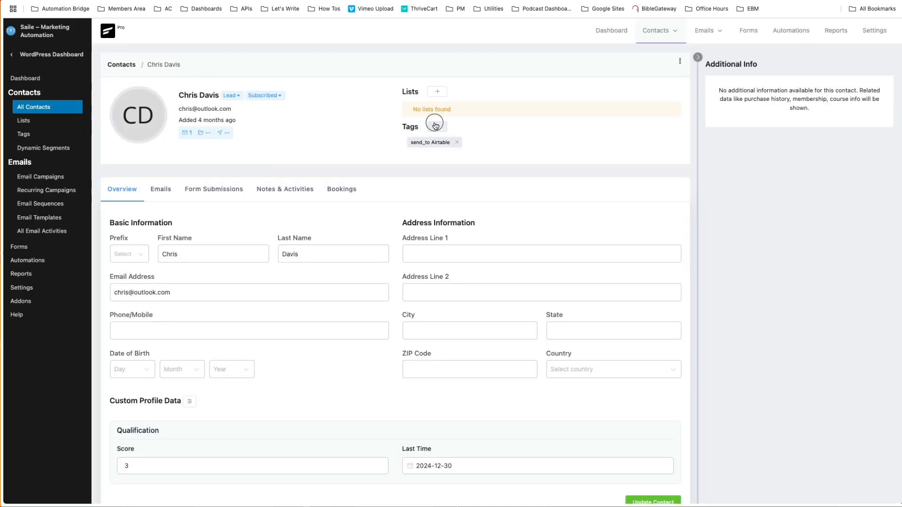
{"action": "left_click", "coordinate": [391, 193]}
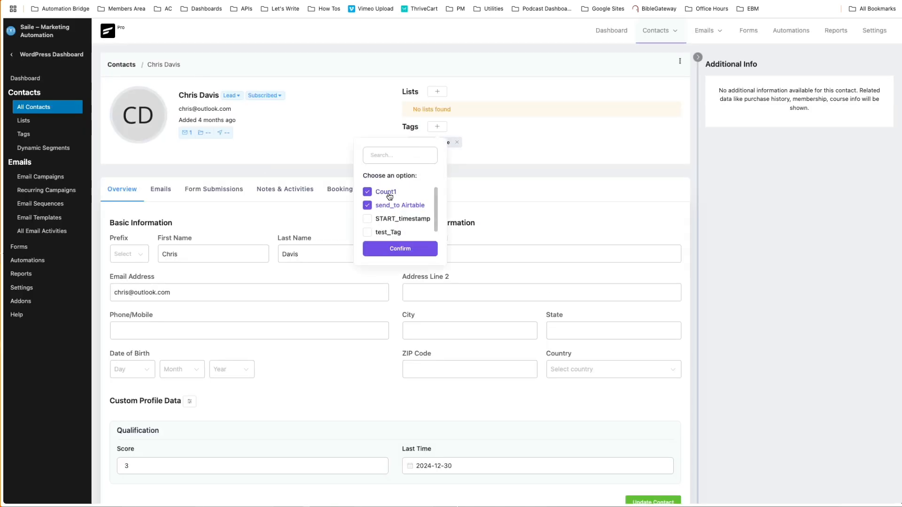
{"action": "left_click", "coordinate": [396, 252]}
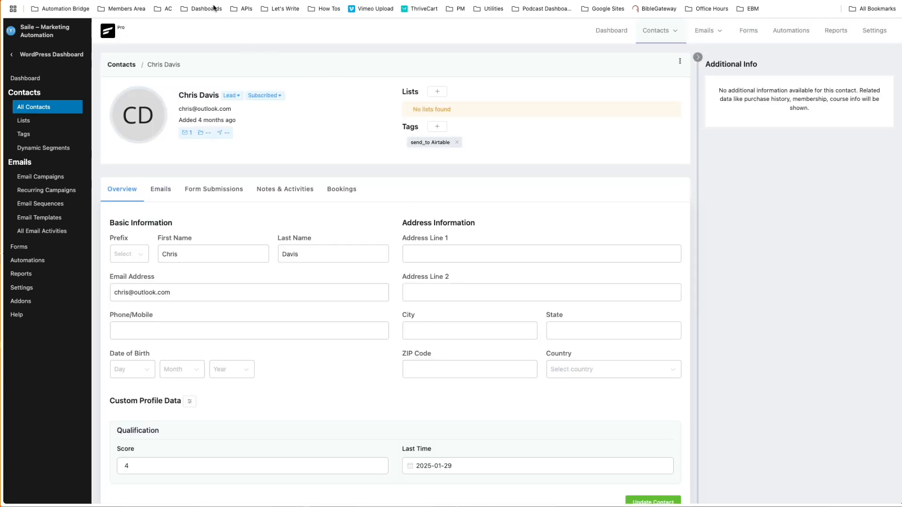
Return to the n8n workflow and open the Set Field Values node to review its query parameters.
{"action": "key", "text": "ctrl+Tab"}
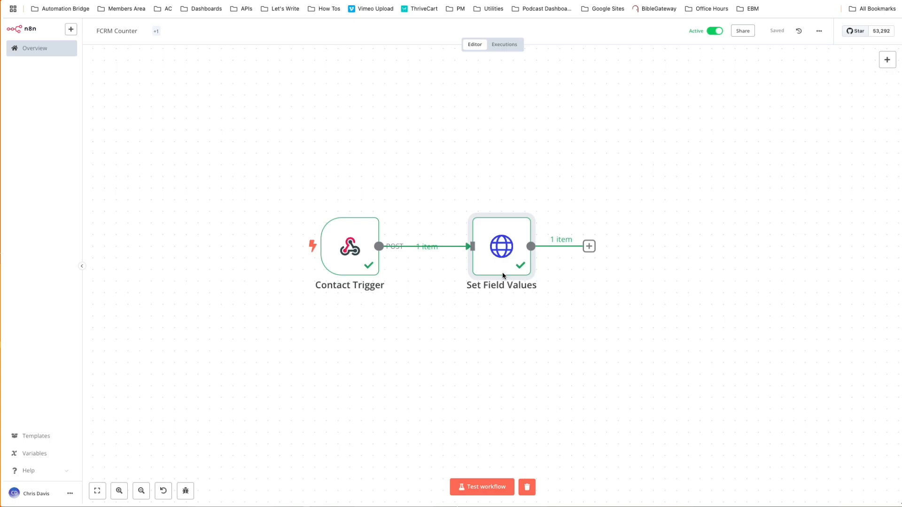
{"action": "left_click", "coordinate": [496, 241]}
{"action": "double_click", "coordinate": [497, 241]}
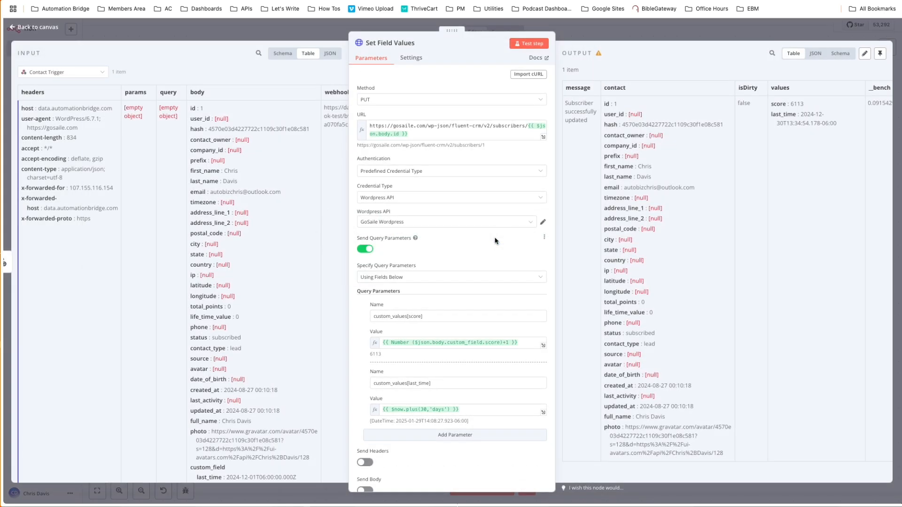